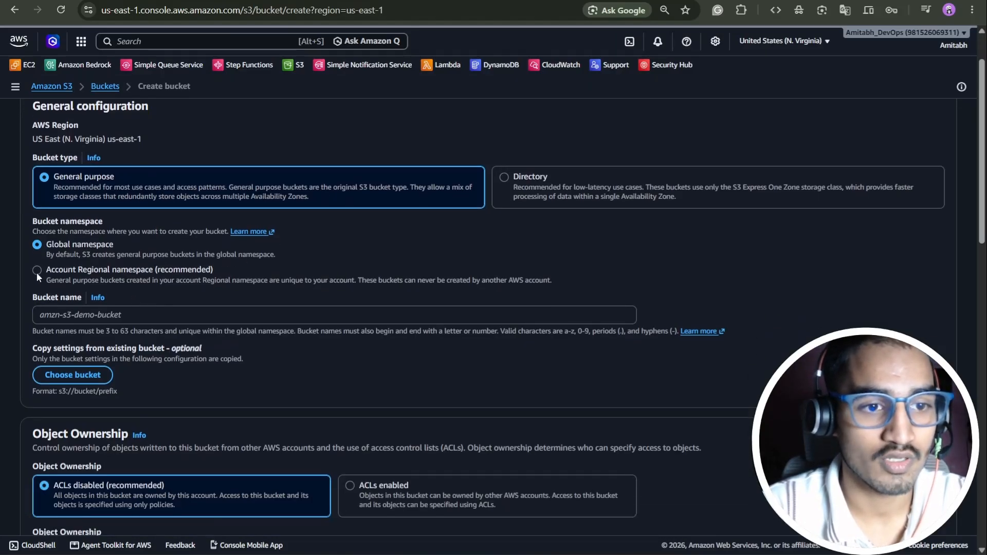
# - Create a bucket with prefix s3-event-notification-demo in the account regional namespace, then go to SNS
pyautogui.click(36, 272)
pyautogui.click(96, 361)
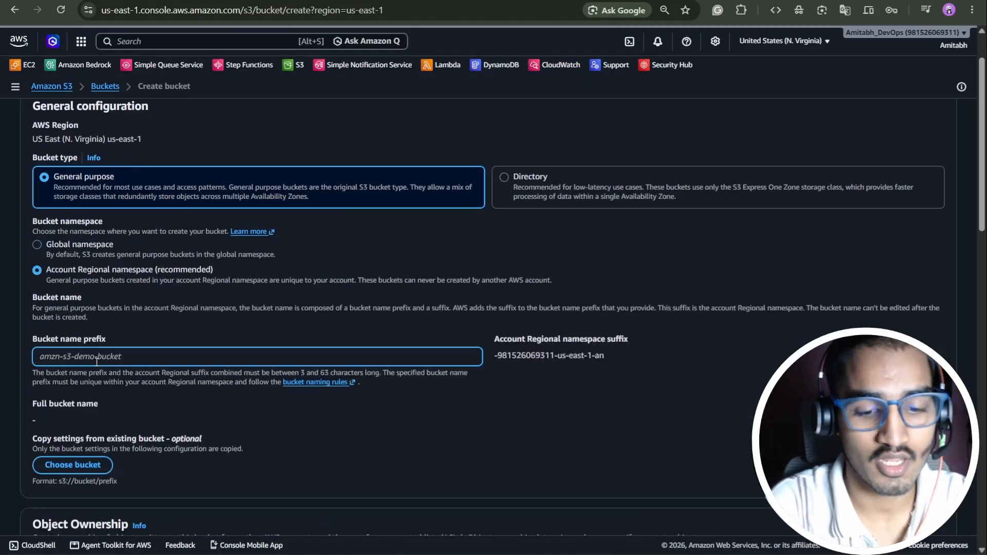
pyautogui.write('s3-event')
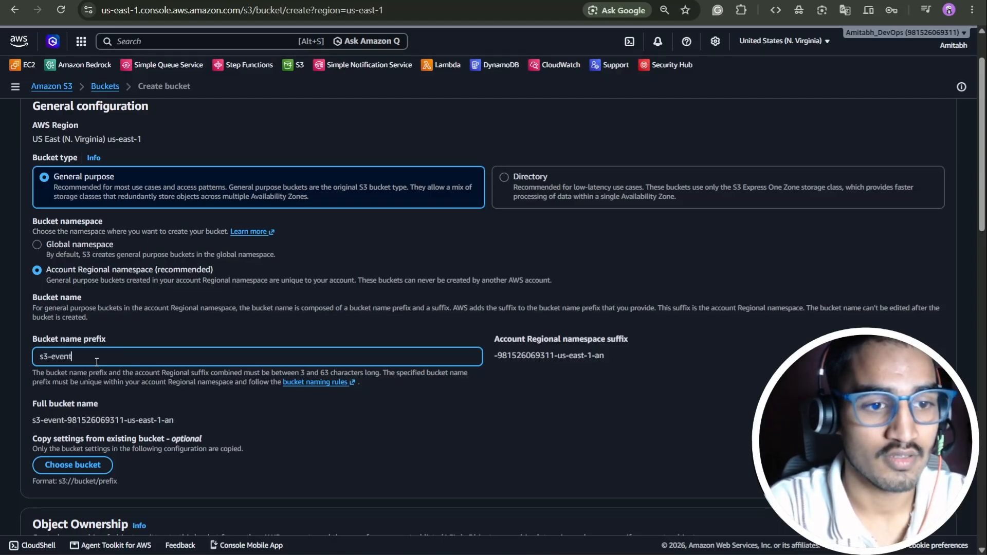
pyautogui.write('-notifc')
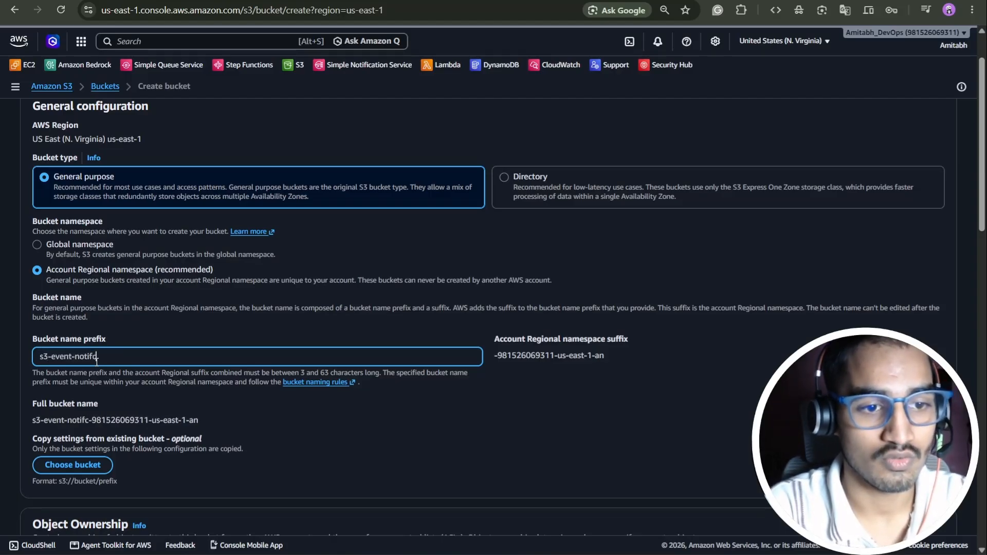
pyautogui.press('BackSpace')
pyautogui.write('ication')
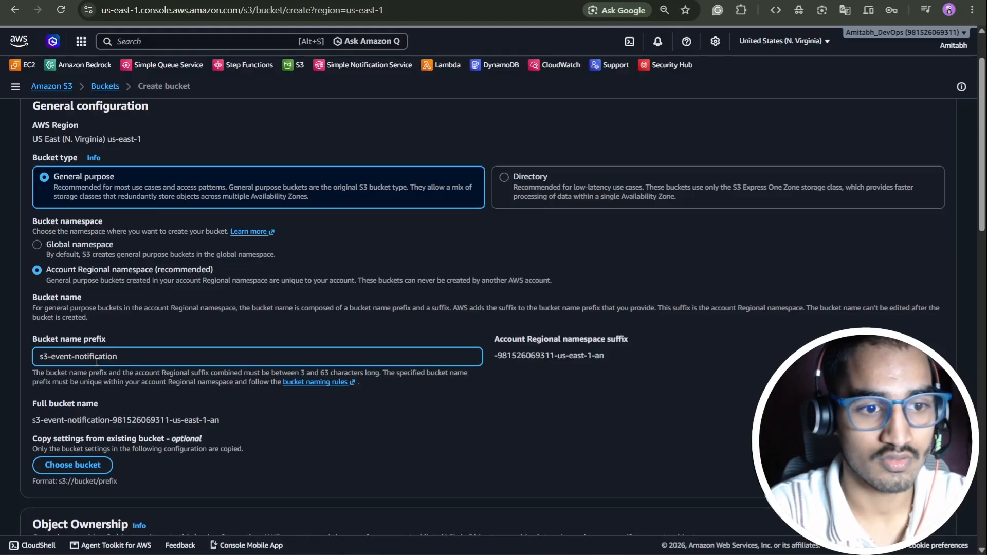
pyautogui.write('-demo')
pyautogui.scroll(-12, 732, 364)
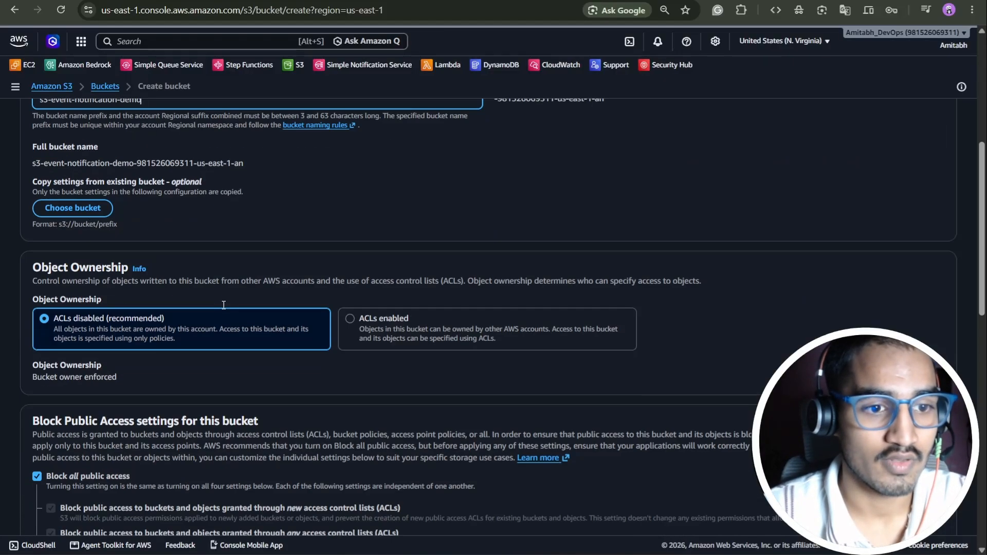
pyautogui.scroll(-7, 732, 364)
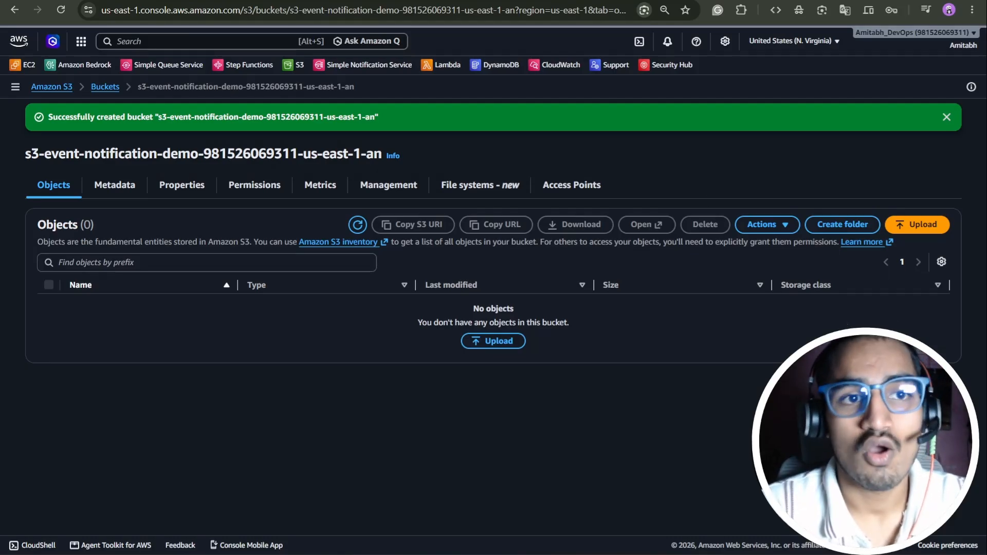
pyautogui.click(205, 1)
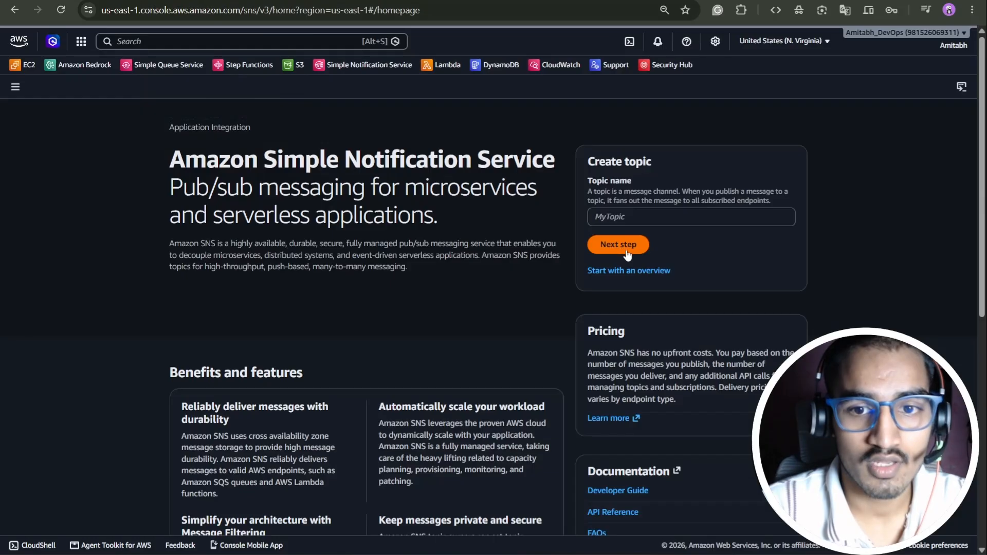
# - Enter DemoS3Topic as the new topic name and continue to the full creation form
pyautogui.click(660, 214)
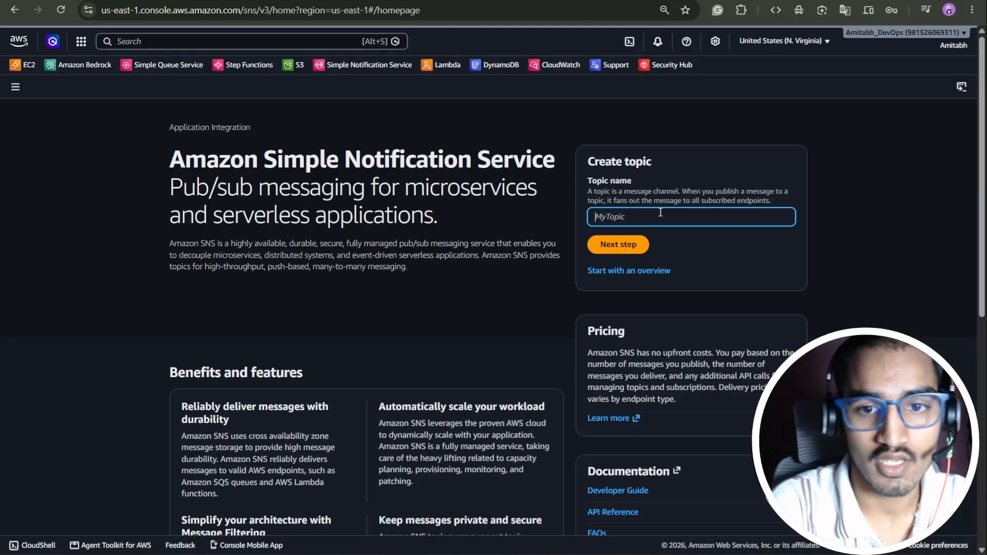
pyautogui.write('DemoT')
pyautogui.press('BackSpace')
pyautogui.write('S3T')
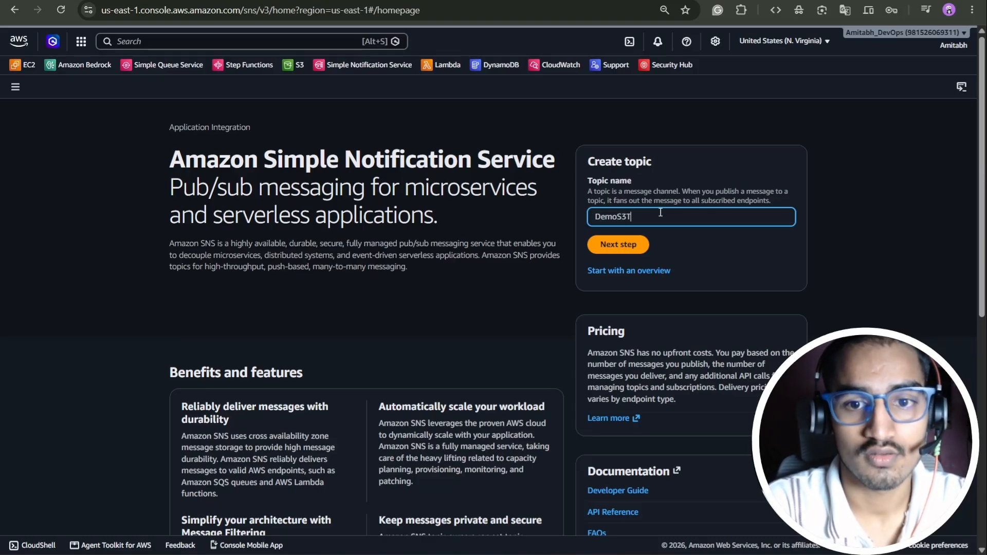
pyautogui.write('opic')
pyautogui.click(617, 245)
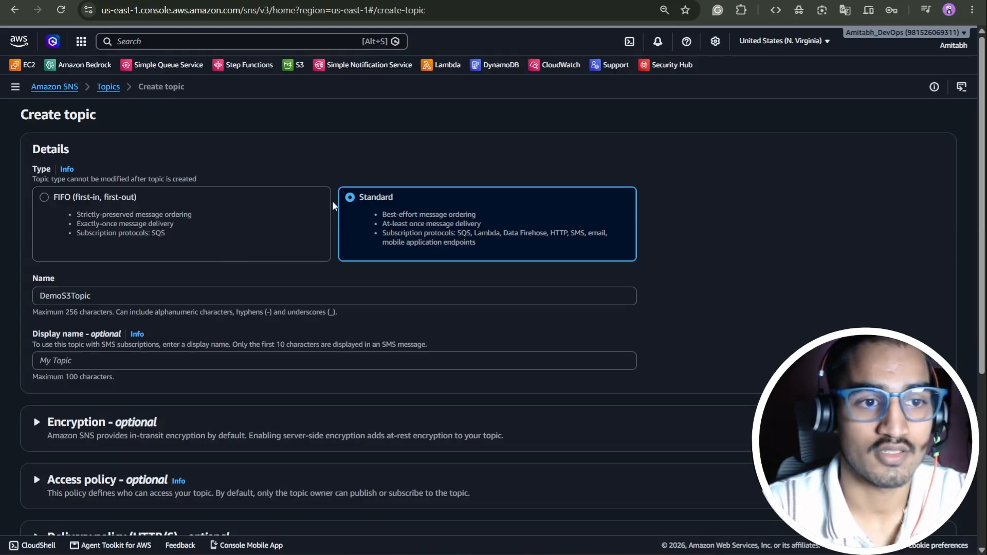
# - Keep the Standard type and expand the default Access policy section for review
pyautogui.scroll(-5, 195, 220)
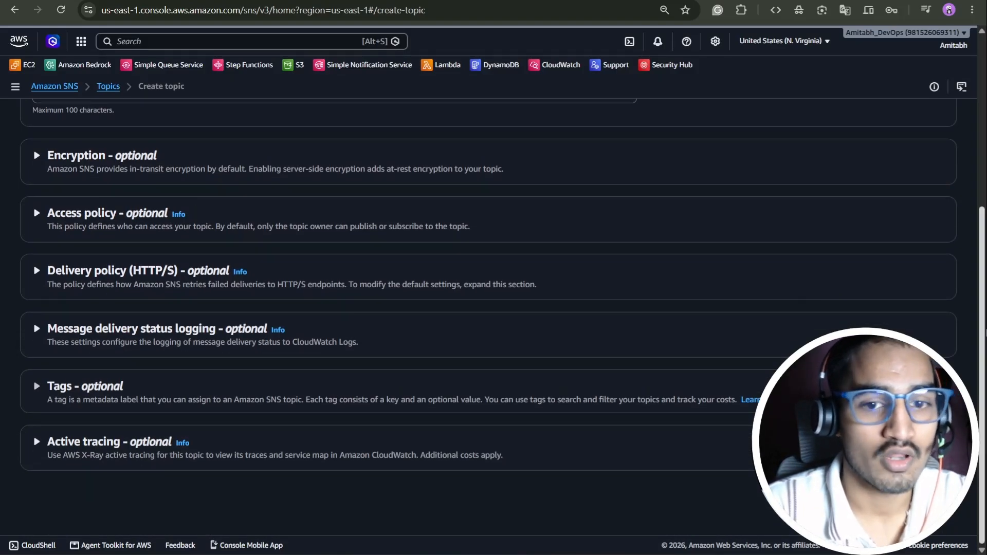
pyautogui.click(104, 216)
pyautogui.scroll(-4, 374, 228)
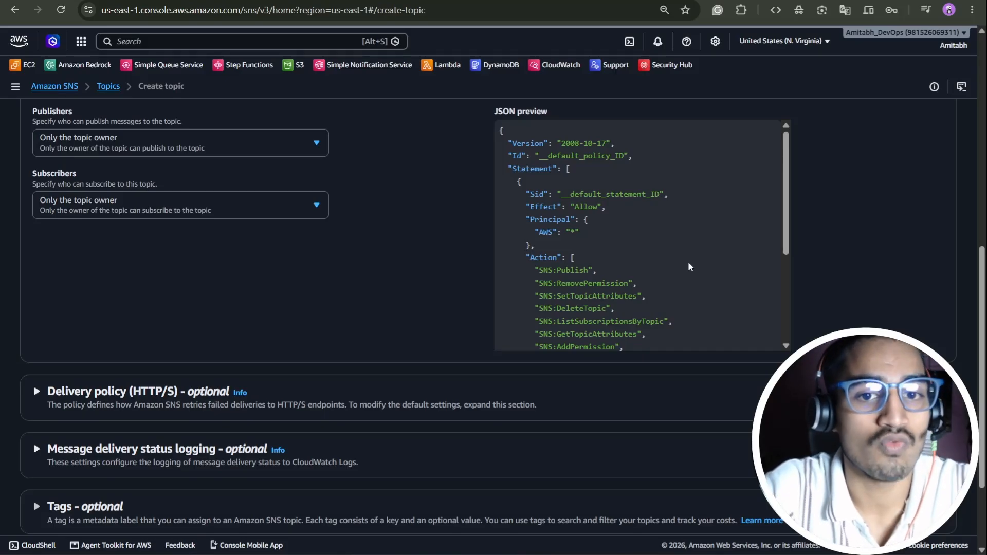
pyautogui.scroll(-3, 687, 265)
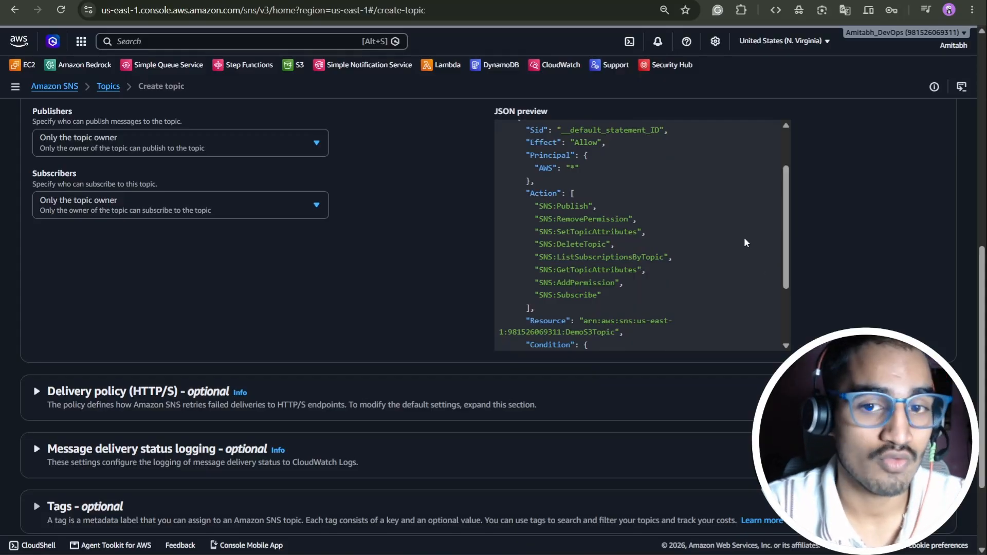
pyautogui.scroll(-3, 770, 243)
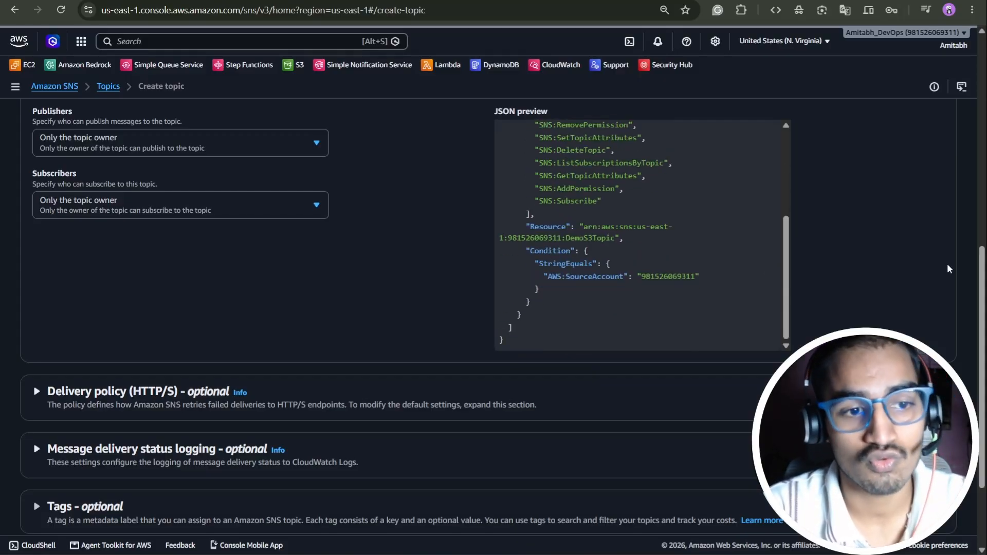
pyautogui.scroll(-2, 941, 262)
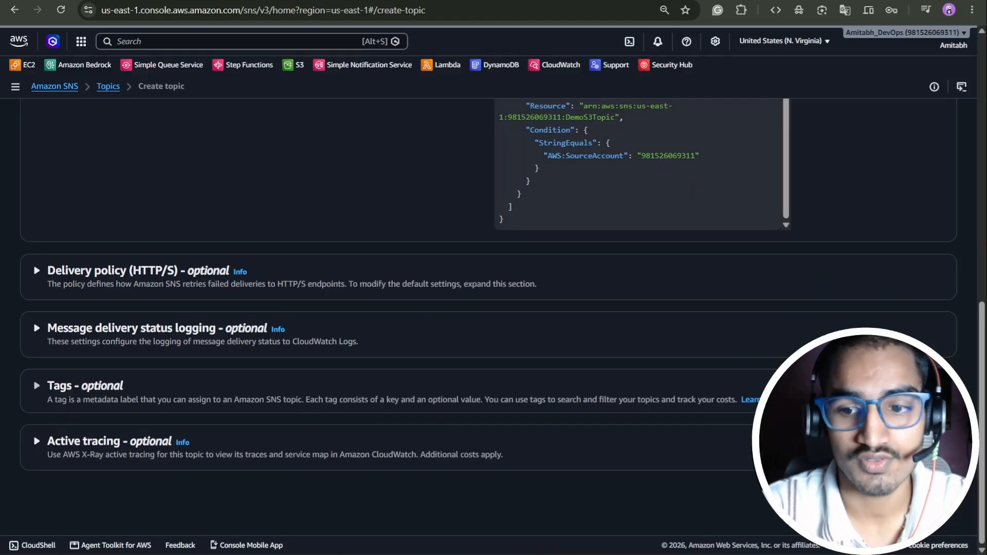
pyautogui.scroll(5, 752, 199)
pyautogui.scroll(2, 677, 381)
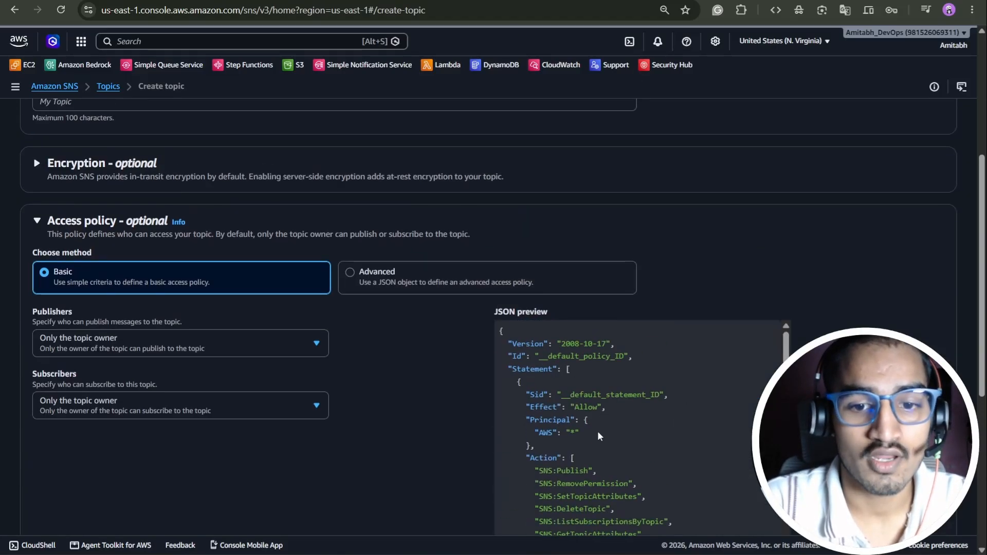
pyautogui.scroll(-1, 605, 432)
pyautogui.scroll(-1, 647, 387)
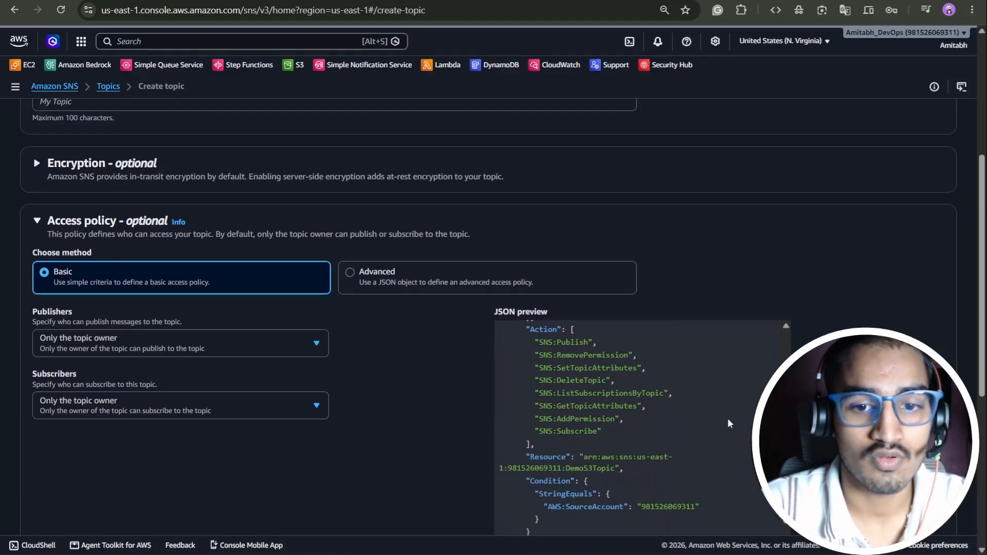
# - Inspect the policy's SourceAccount condition, then create the DemoS3Topic topic
pyautogui.moveTo(642, 433); pyautogui.dragTo(561, 355)
pyautogui.scroll(-1, 663, 442)
pyautogui.moveTo(625, 440); pyautogui.dragTo(580, 428)
pyautogui.click(656, 436)
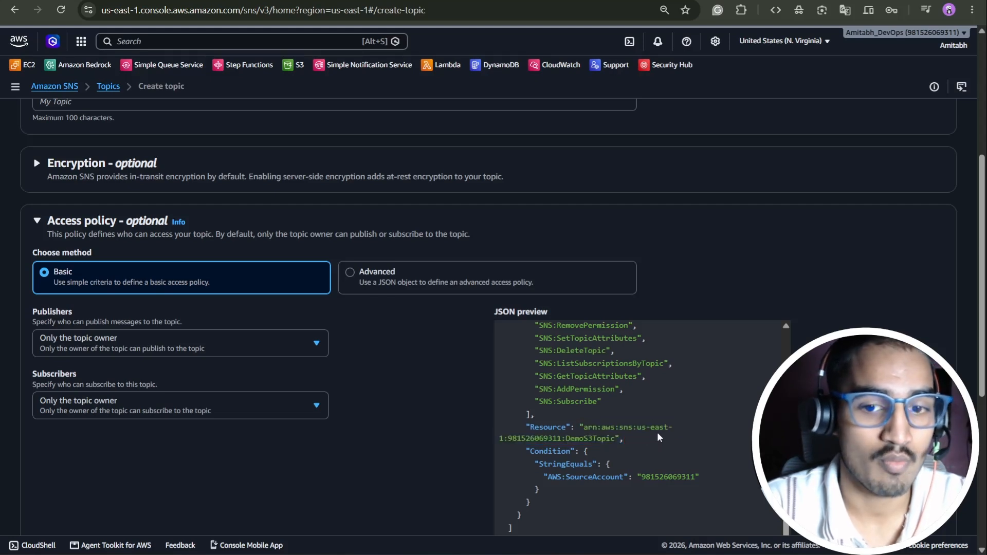
pyautogui.scroll(-3, 637, 417)
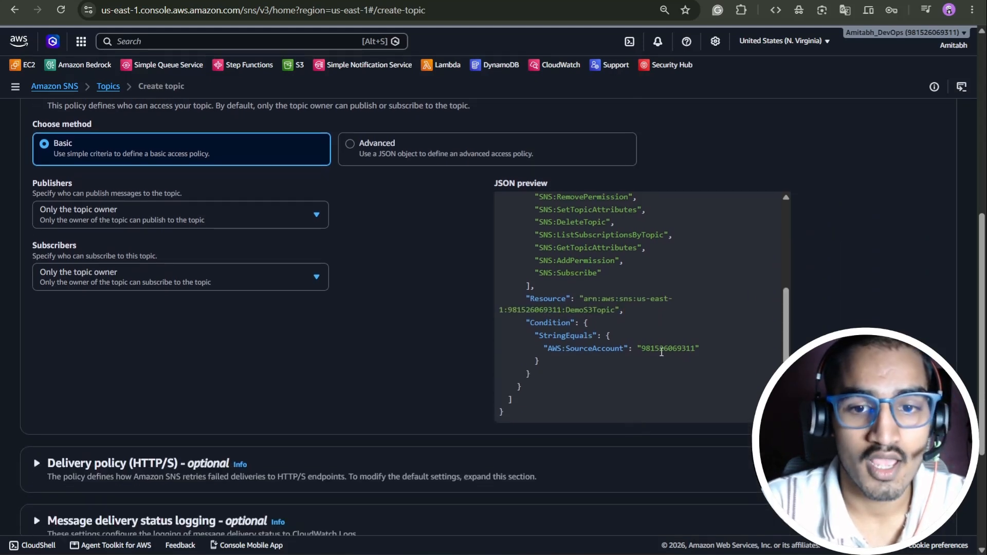
pyautogui.moveTo(694, 351); pyautogui.dragTo(644, 354)
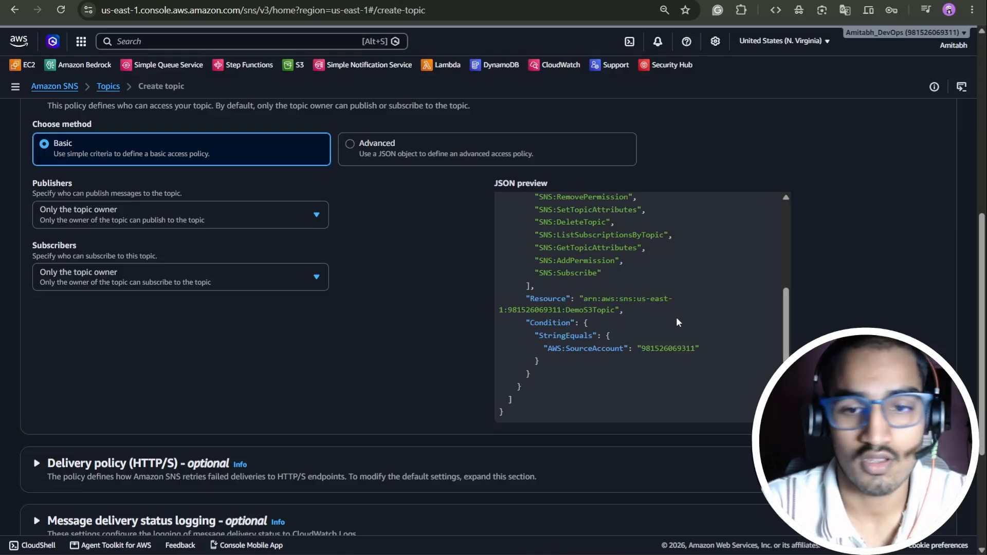
pyautogui.scroll(-4, 692, 317)
pyautogui.click(924, 492)
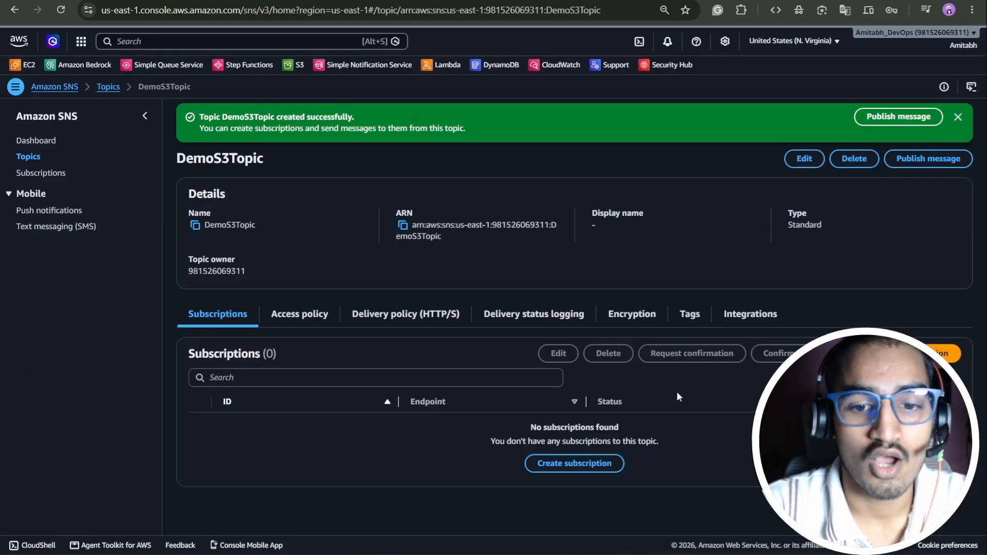
# - Start a subscription to DemoS3Topic and choose Email as its protocol
pyautogui.click(592, 462)
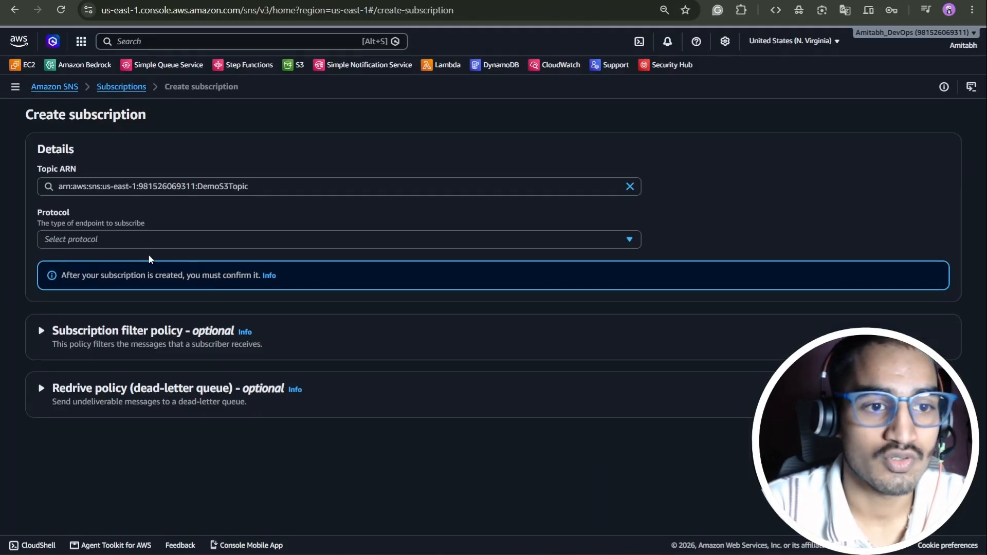
pyautogui.click(138, 241)
pyautogui.click(76, 313)
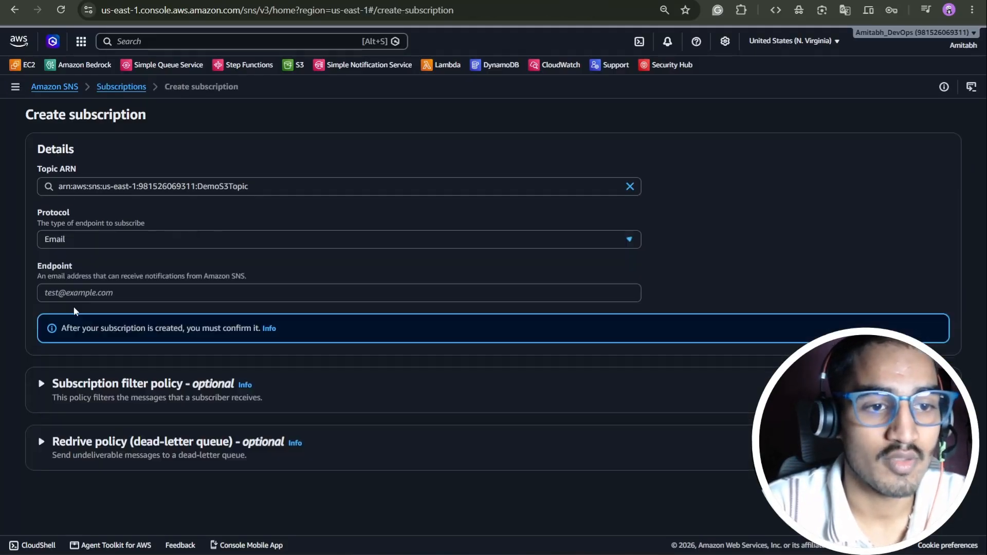
pyautogui.click(101, 295)
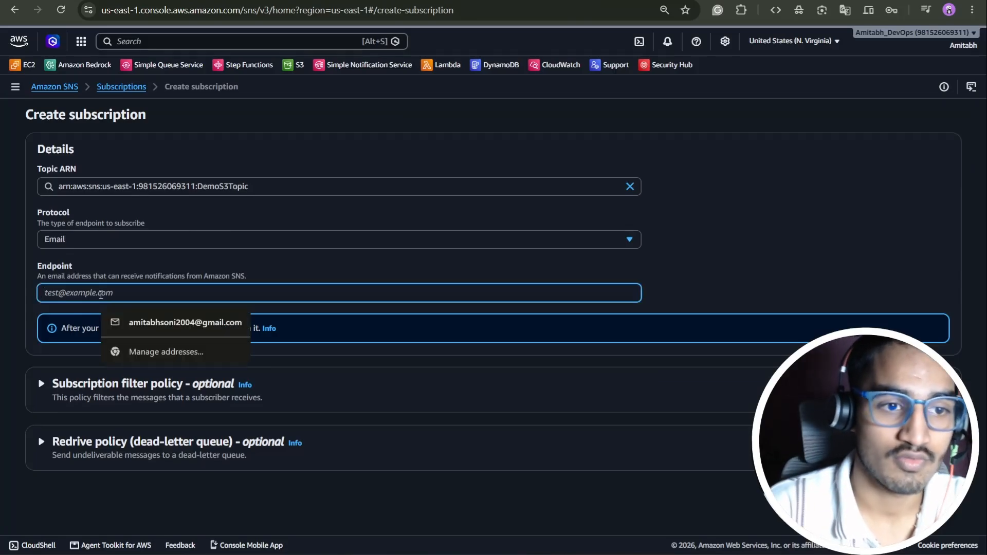
pyautogui.click(130, 237)
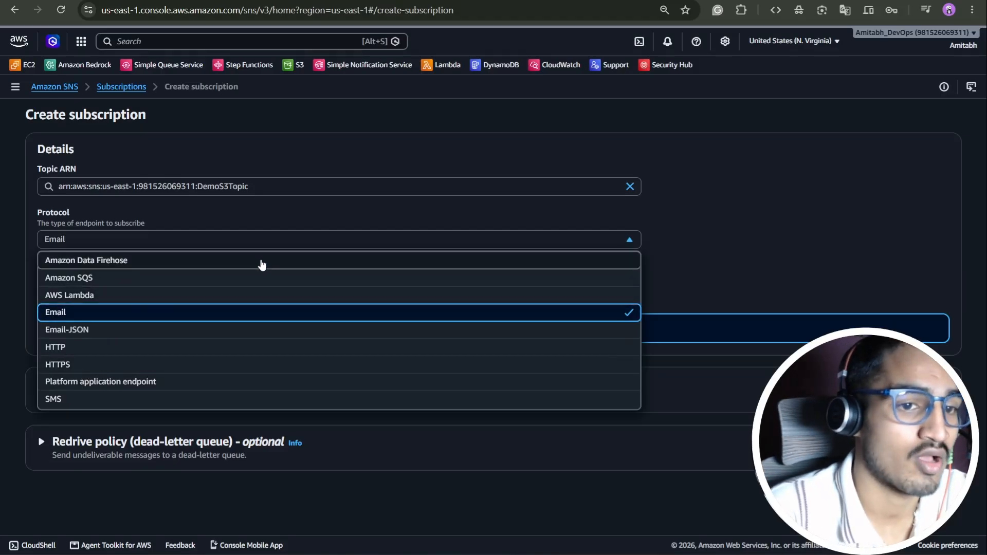
pyautogui.click(181, 219)
# - Enter the subscriber's Gmail address as the endpoint and create the subscription
pyautogui.click(68, 299)
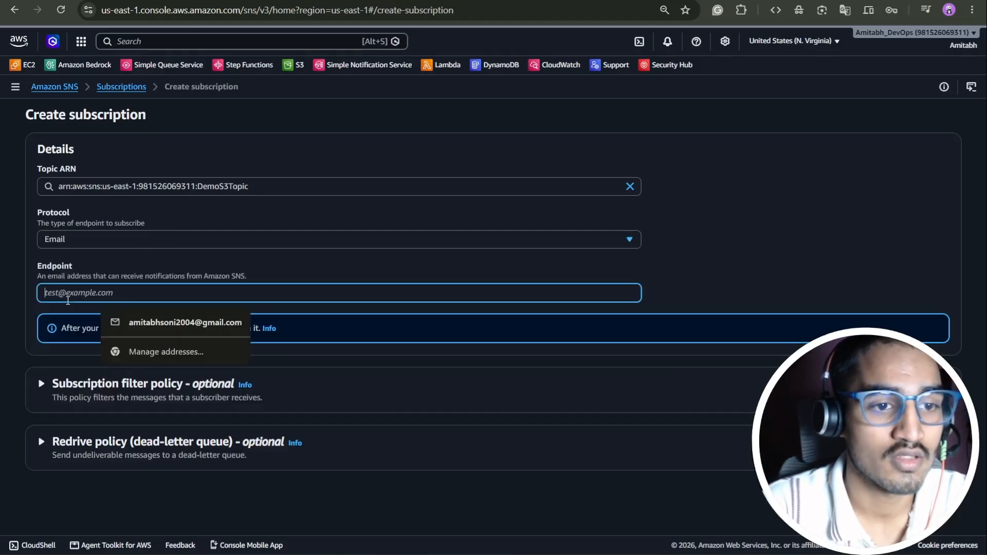
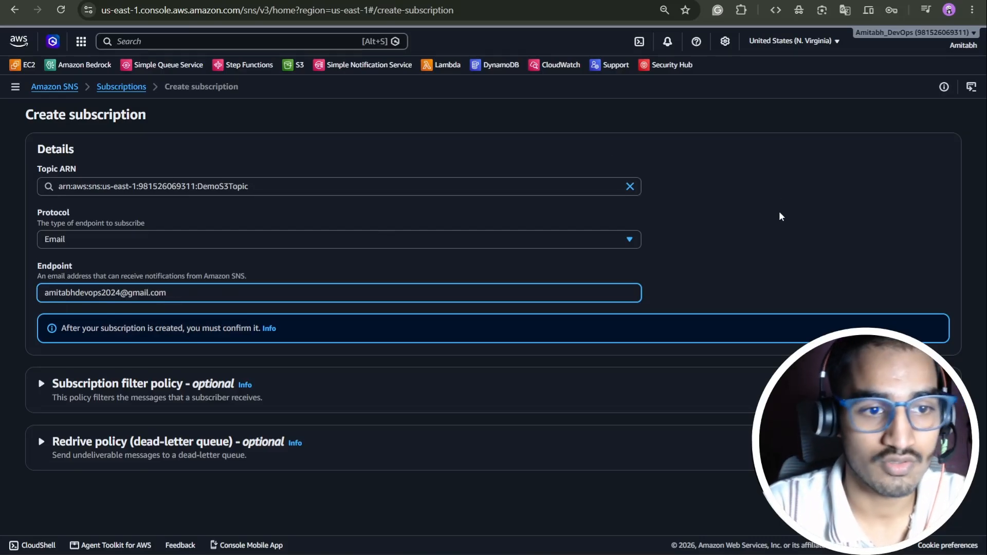
pyautogui.click(917, 491)
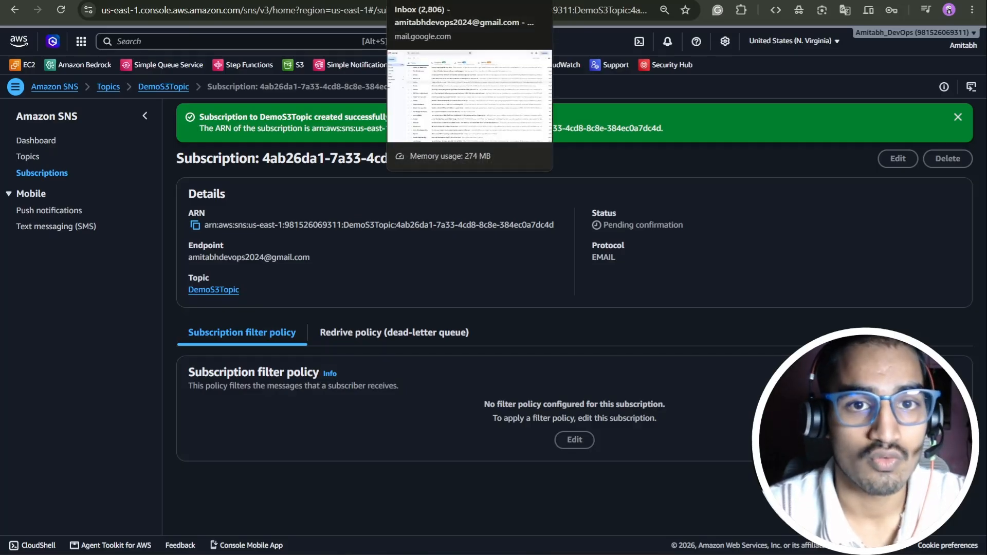
# - Switch to the Gmail inbox tab while the subscription awaits confirmation
pyautogui.click(421, 1)
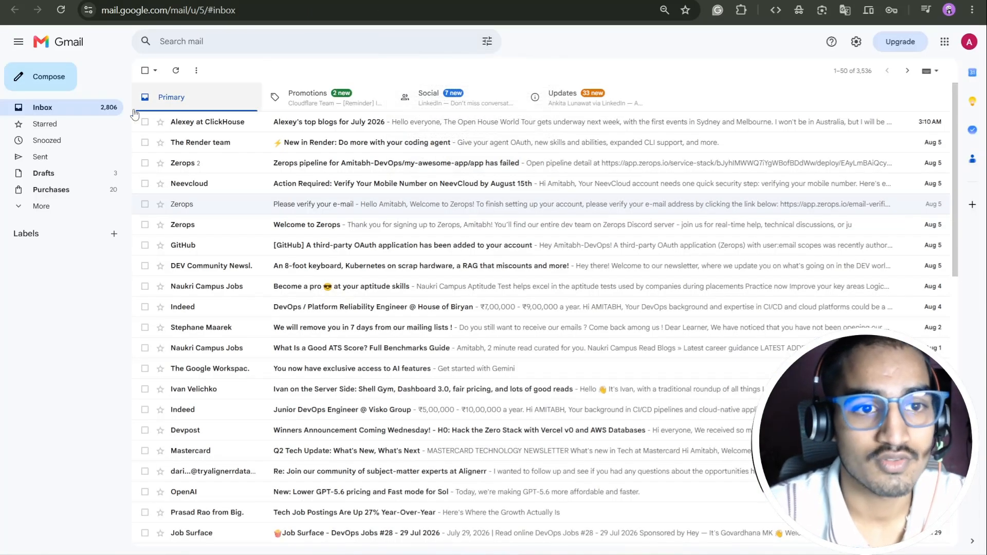
# - Refresh Gmail, open the AWS Notification email in Spam and confirm the subscription
pyautogui.click(175, 70)
pyautogui.click(61, 206)
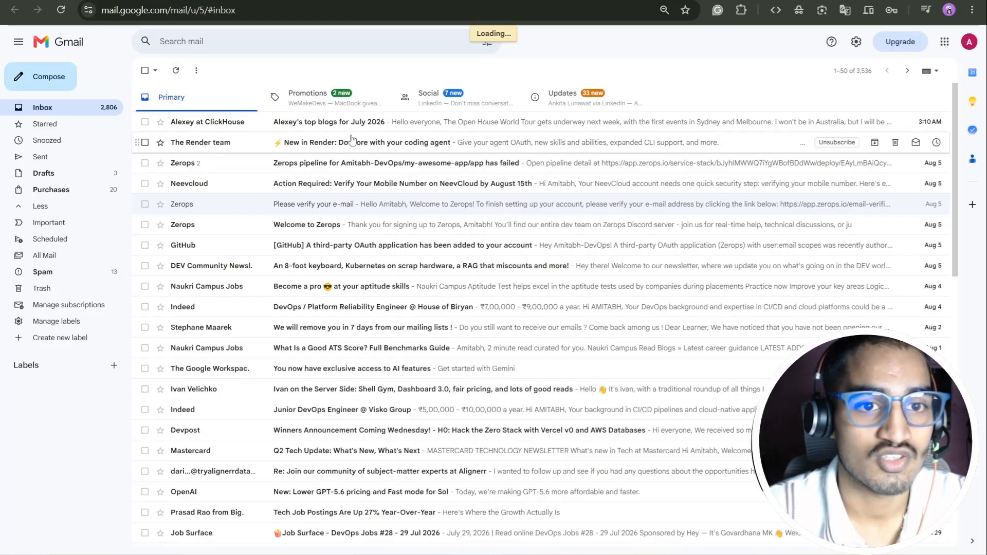
pyautogui.click(304, 150)
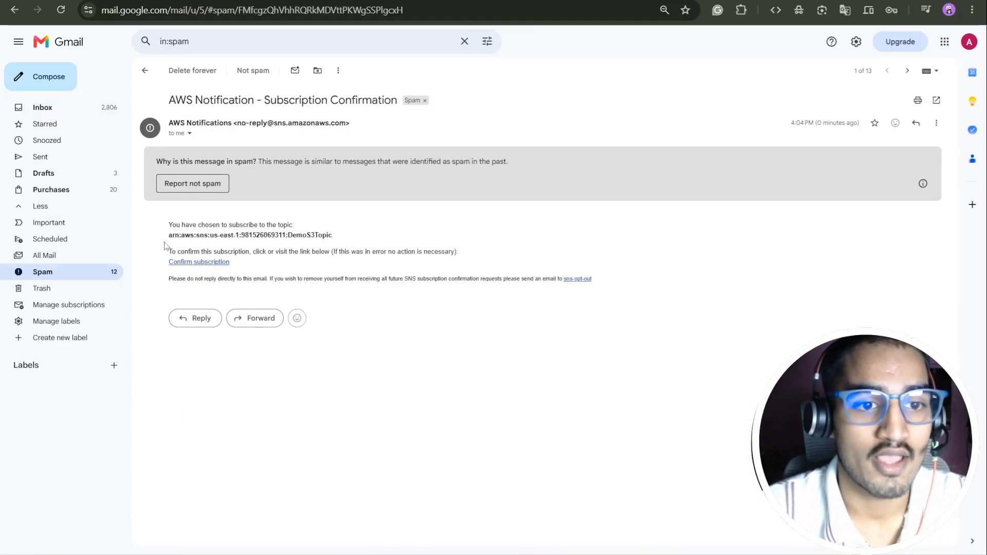
pyautogui.click(194, 262)
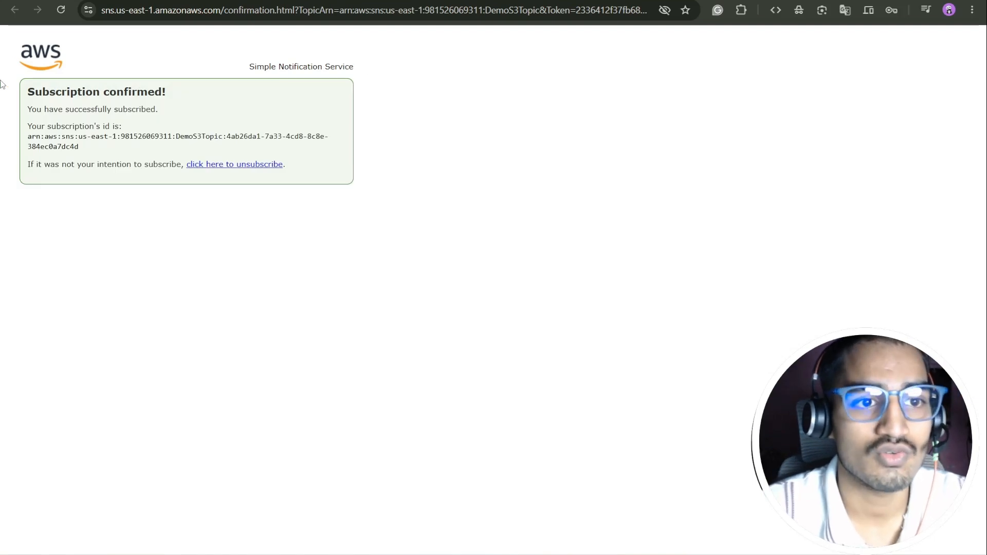
# - Return to the console tab, reload to see Confirmed status, and dismiss the announcement
pyautogui.hotkey('ctrl', 'Tab')
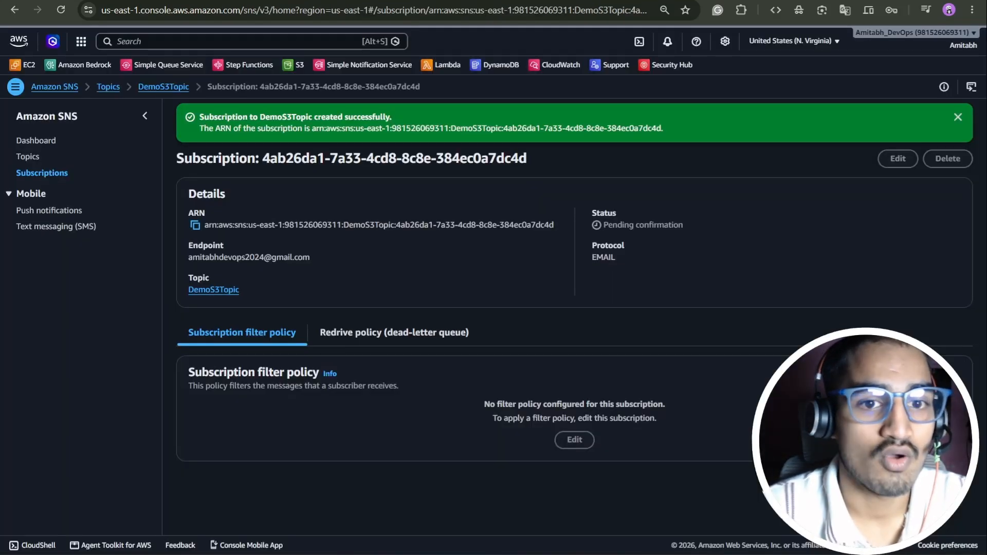
pyautogui.click(60, 14)
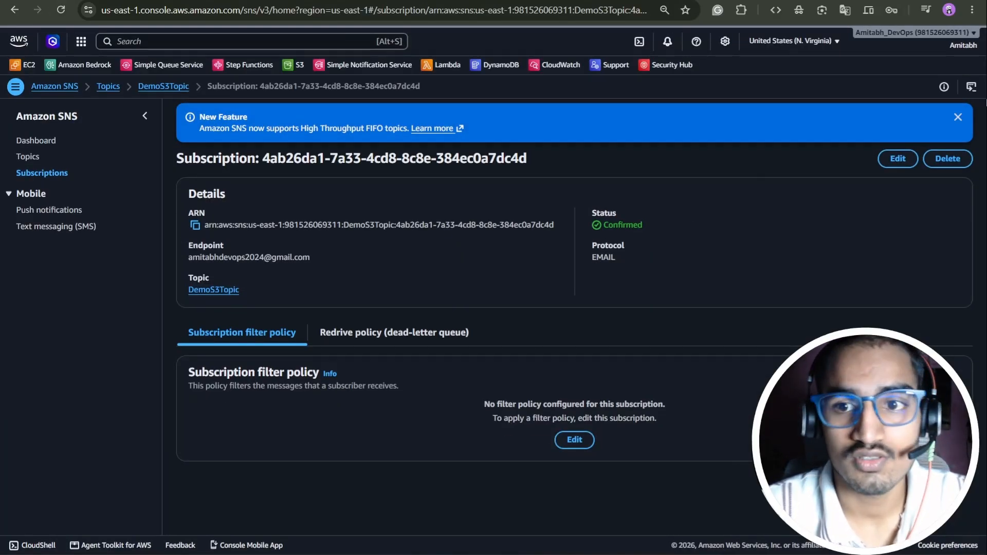
pyautogui.click(958, 118)
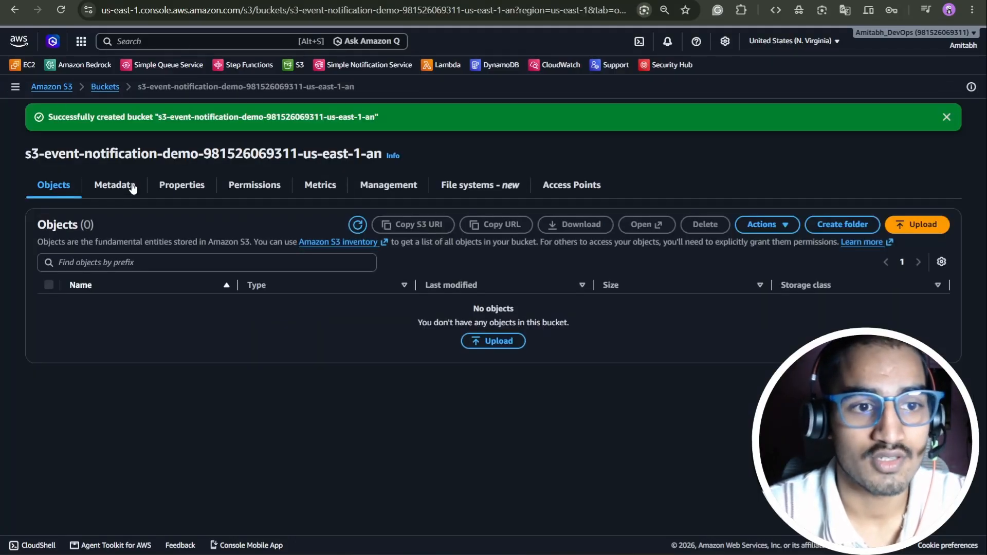
# - Open the demo bucket's Properties tab and begin creating an event notification
pyautogui.click(180, 186)
pyautogui.scroll(-18, 359, 239)
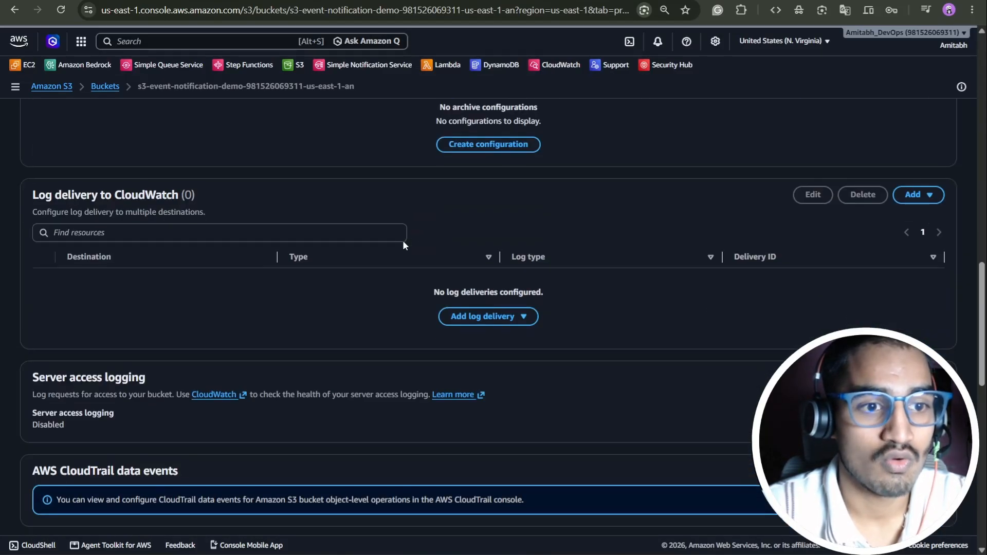
pyautogui.scroll(-9, 403, 240)
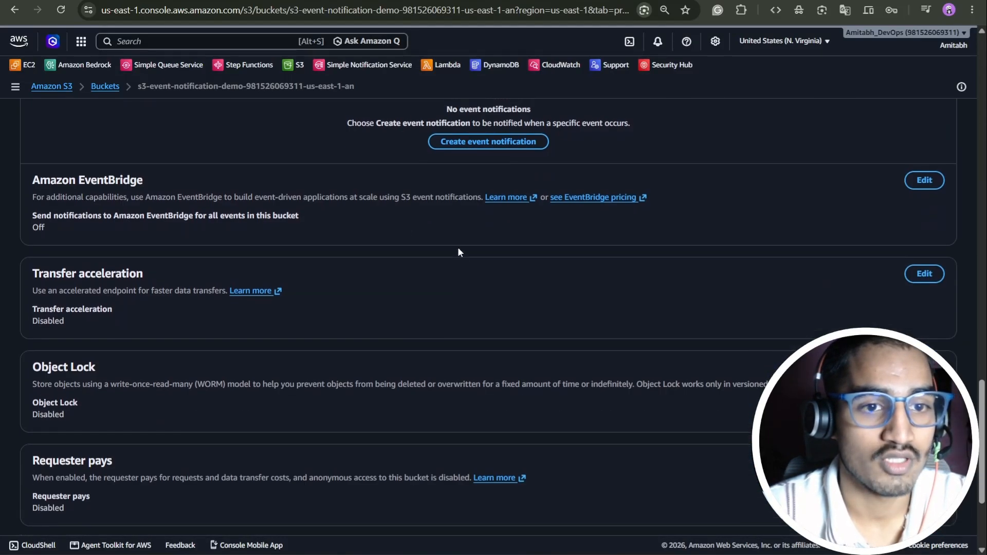
pyautogui.scroll(2, 459, 252)
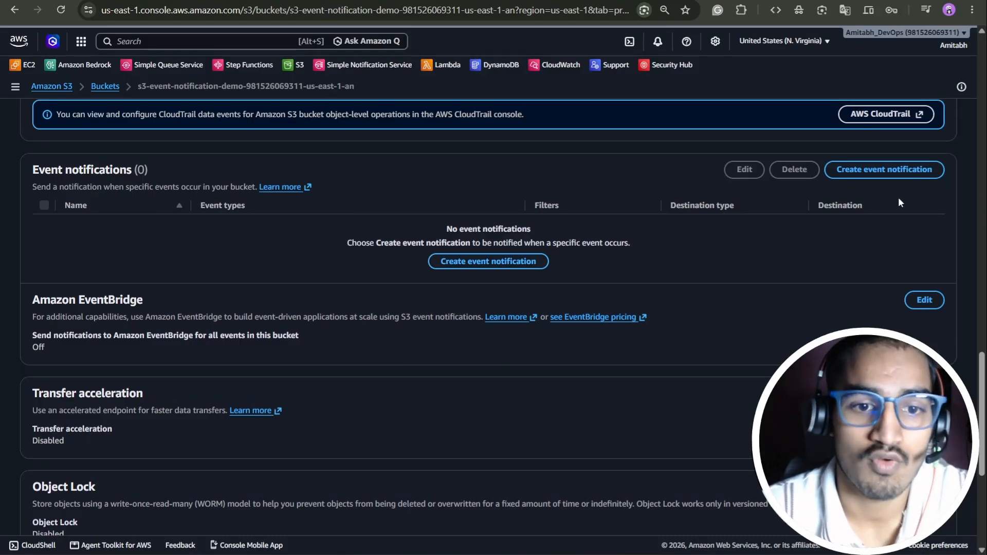
pyautogui.click(514, 262)
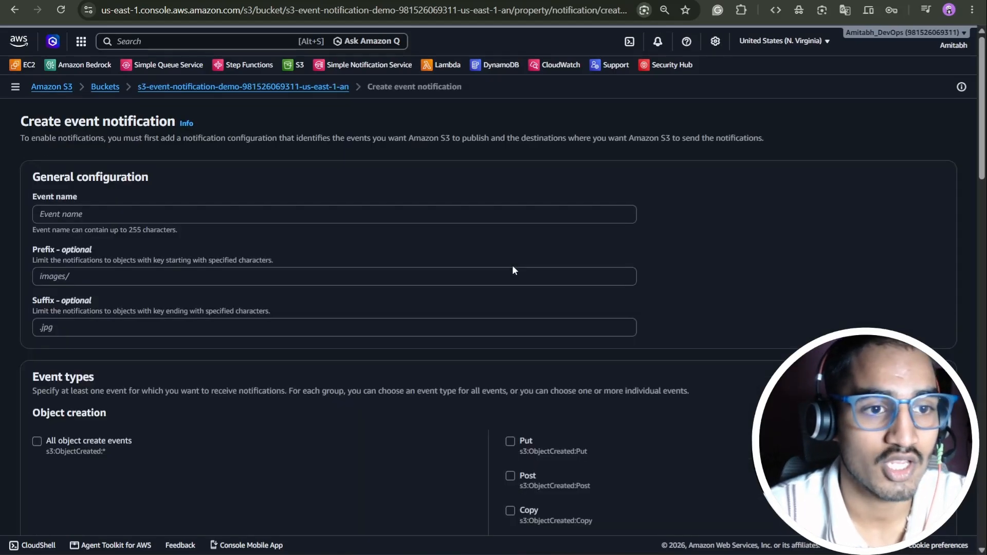
# - Enter DemoSNSEvent as the event name, leaving Prefix and Suffix blank
pyautogui.click(139, 216)
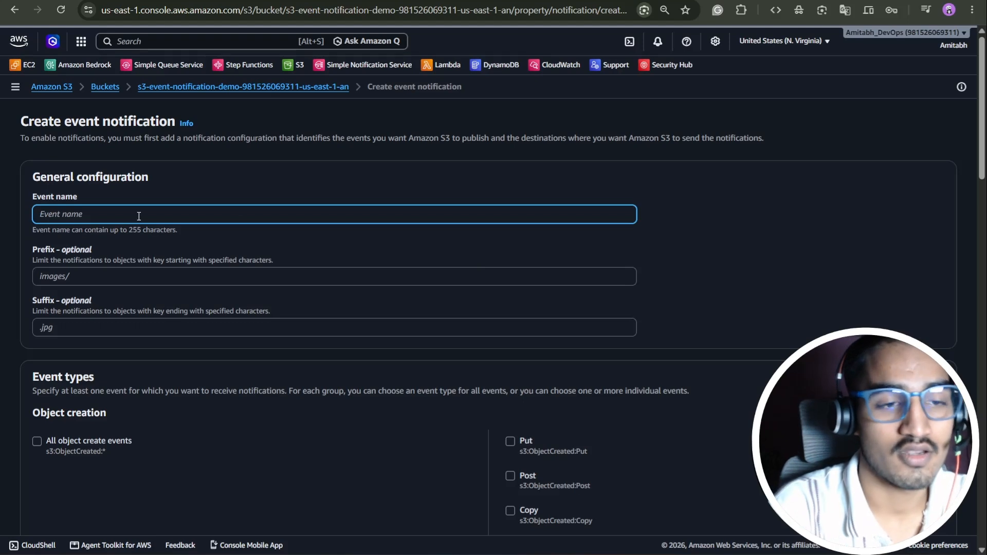
pyautogui.write('demoe')
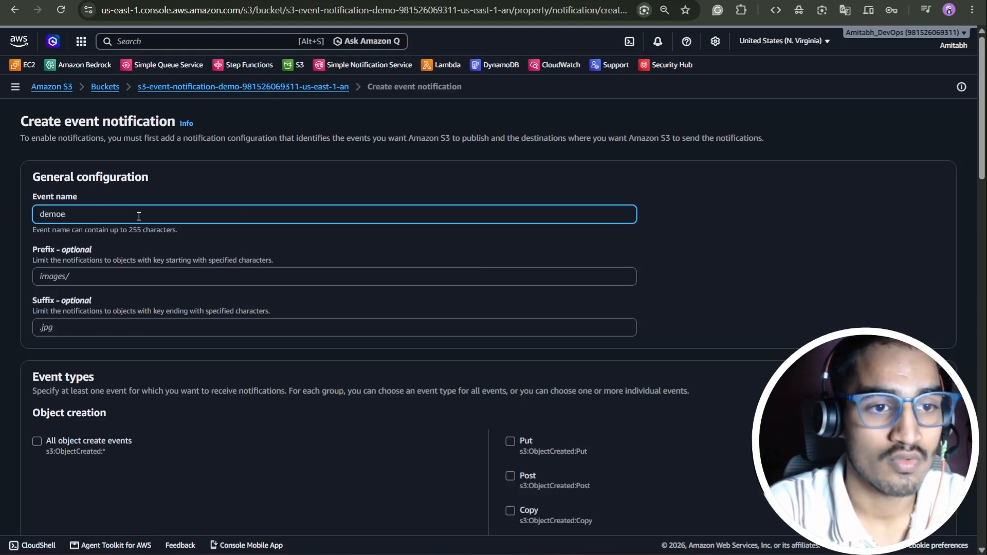
pyautogui.write('sns')
pyautogui.press('BackSpace')
pyautogui.press('BackSpace')
pyautogui.press('BackSpace')
pyautogui.press('BackSpace')
pyautogui.press('BackSpace')
pyautogui.write('Demo')
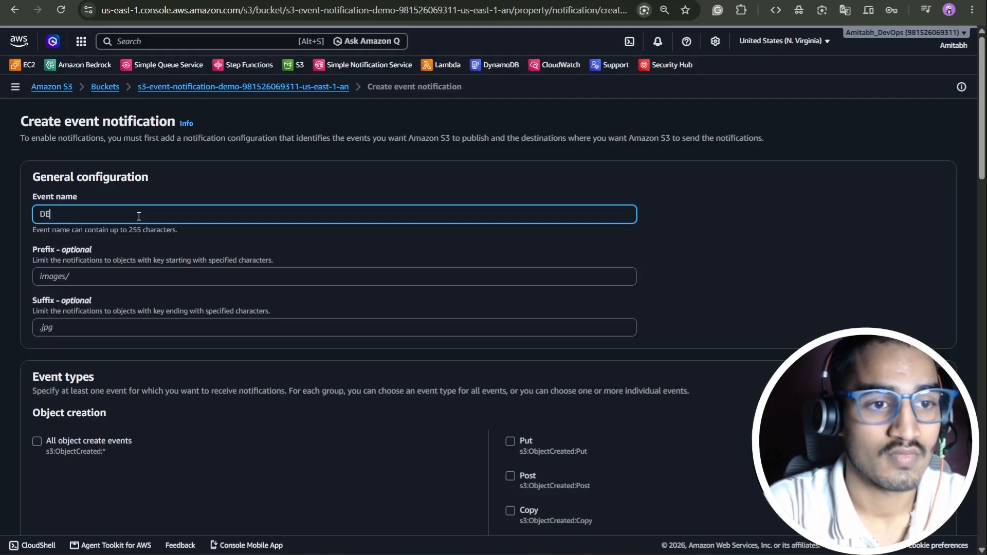
pyautogui.write('SNS')
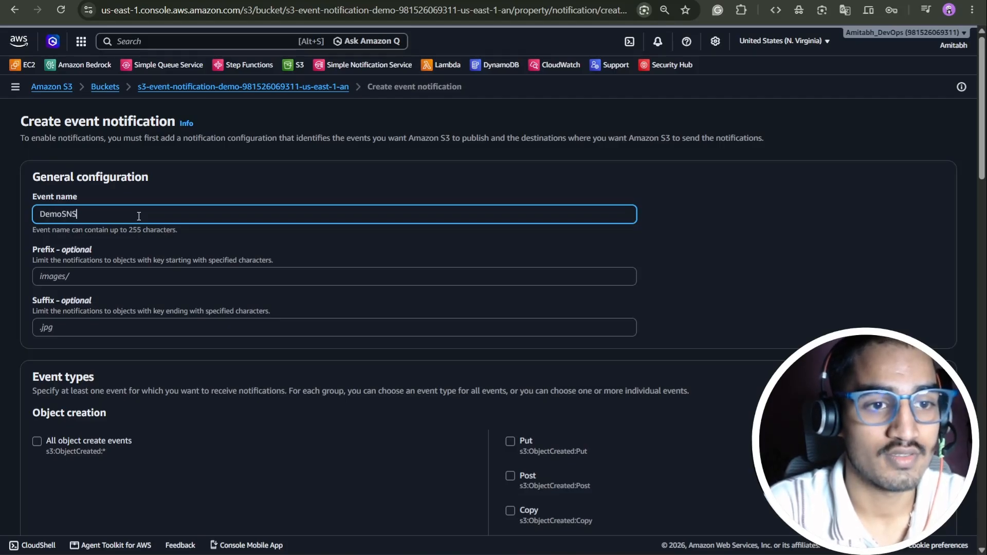
pyautogui.write('Event')
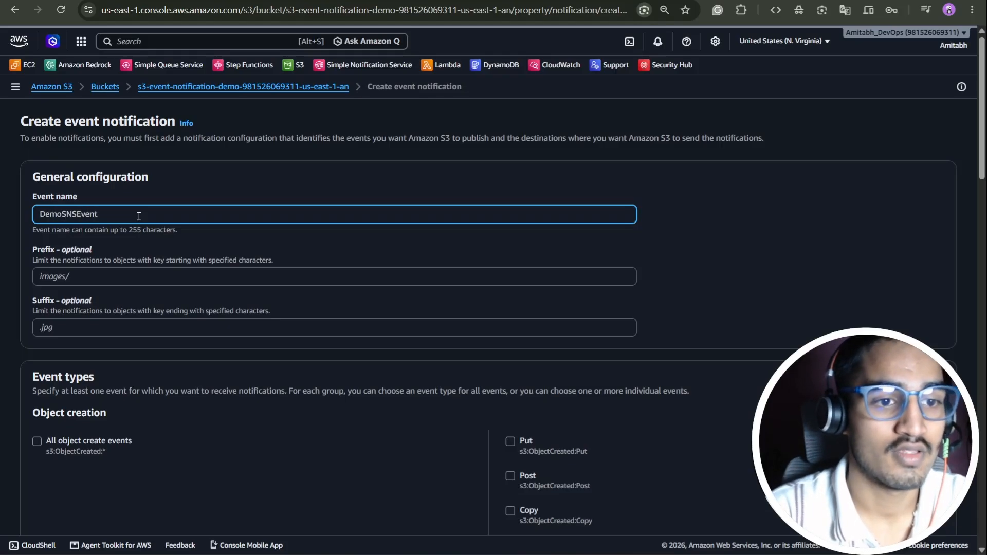
pyautogui.scroll(-2, 138, 216)
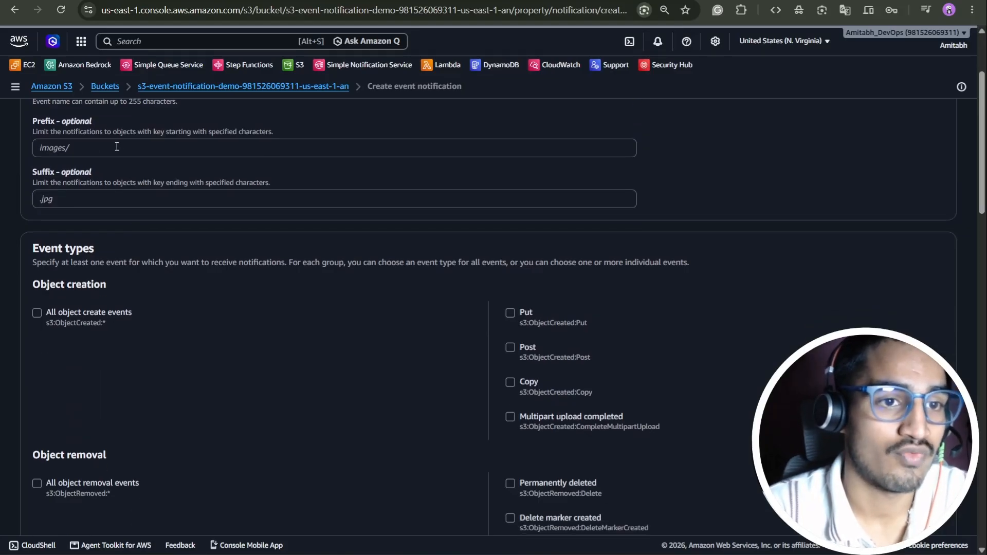
pyautogui.moveTo(227, 132); pyautogui.dragTo(34, 133)
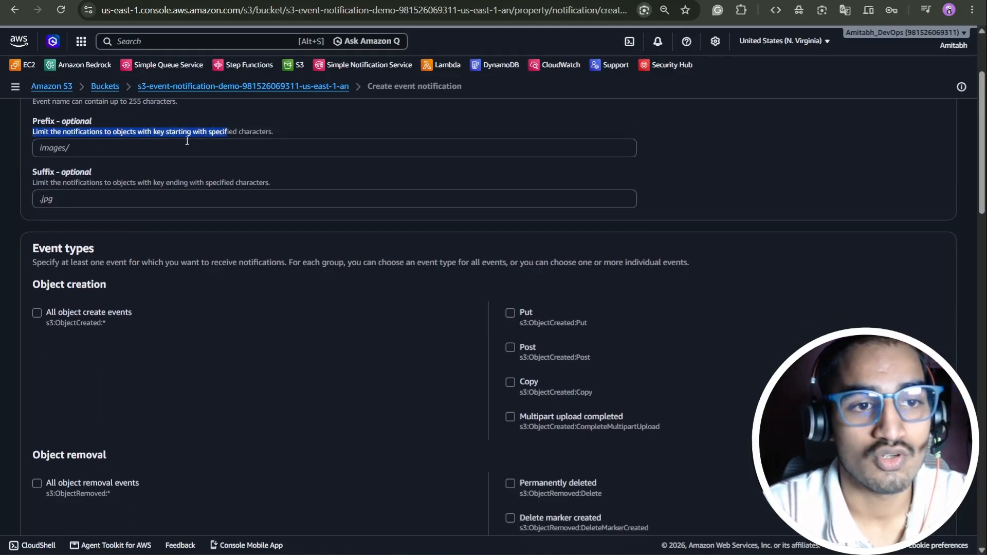
pyautogui.click(287, 138)
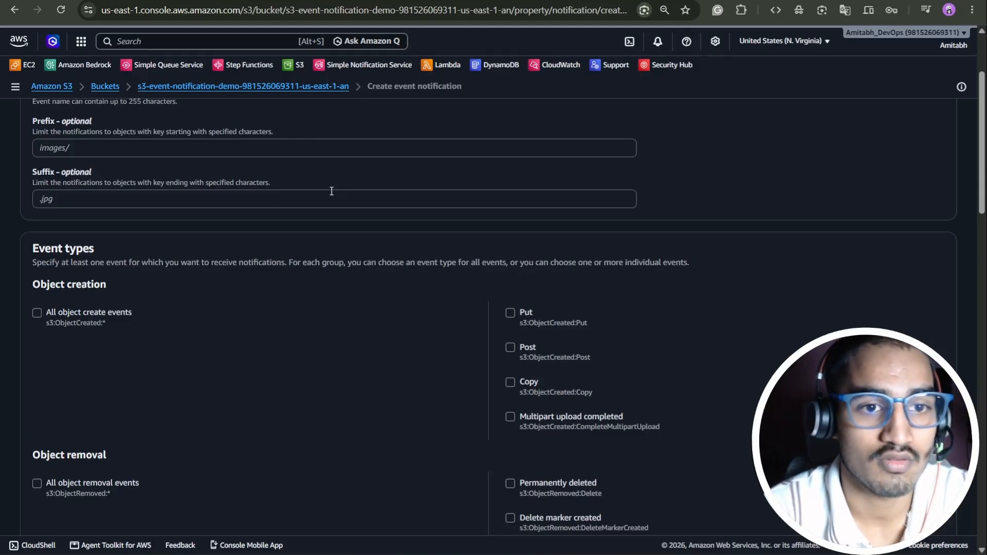
pyautogui.scroll(-1, 165, 170)
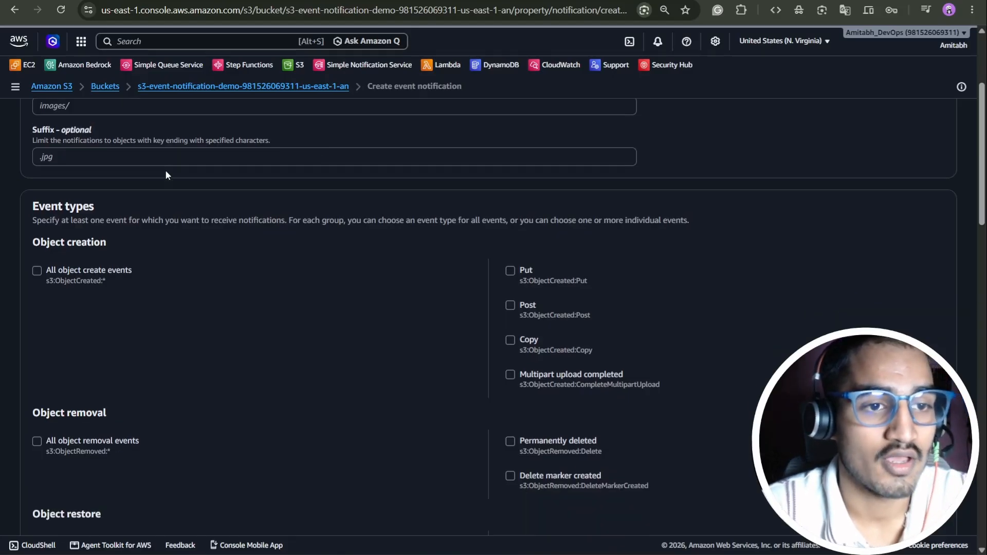
pyautogui.scroll(-1, 216, 167)
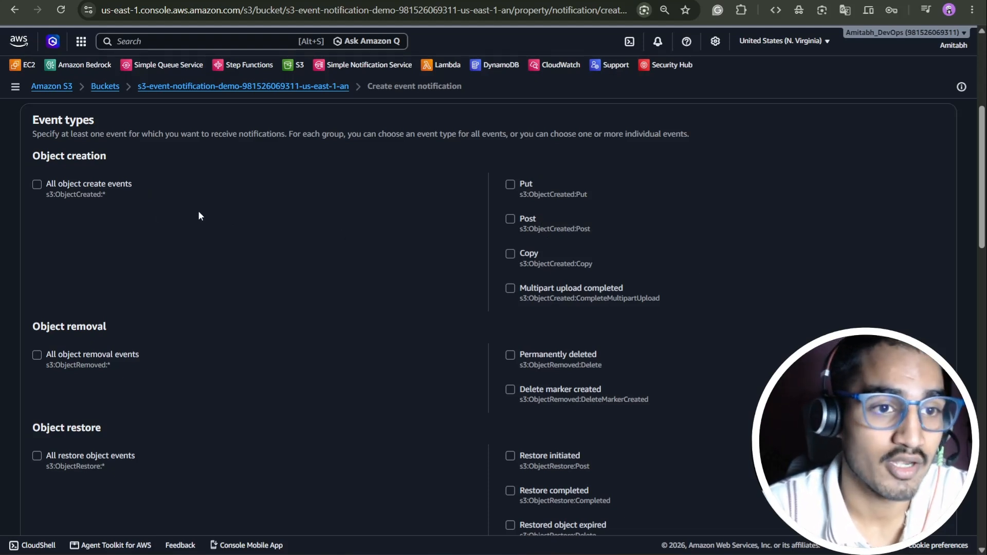
# - Tick All object create events and All object removal events, leaving restore events unchecked
pyautogui.click(34, 184)
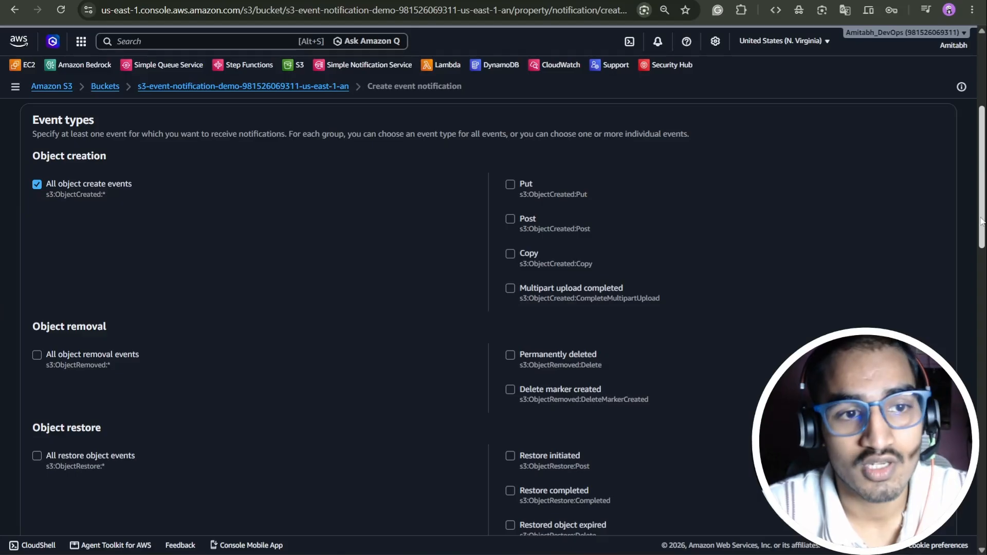
pyautogui.scroll(-3, 409, 406)
pyautogui.click(37, 227)
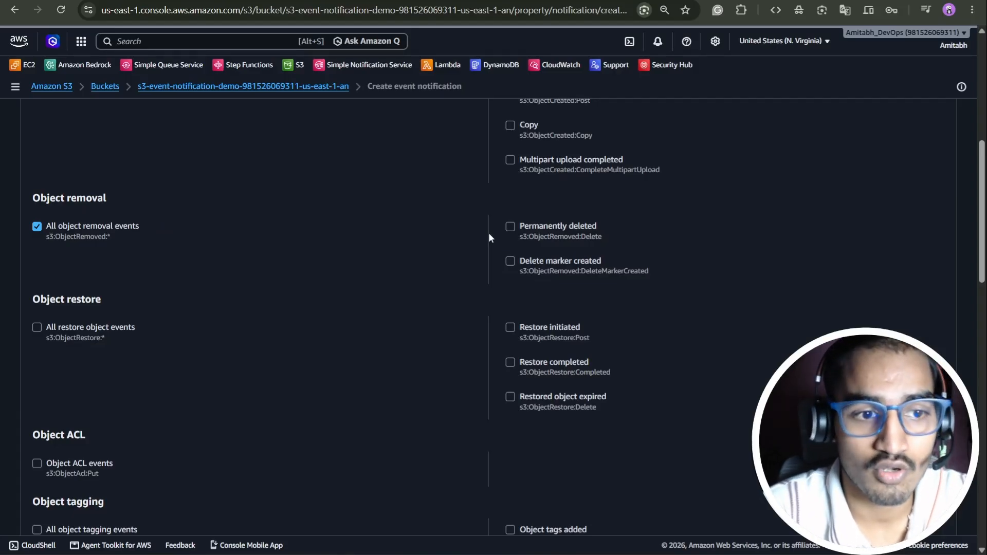
pyautogui.scroll(-3, 205, 221)
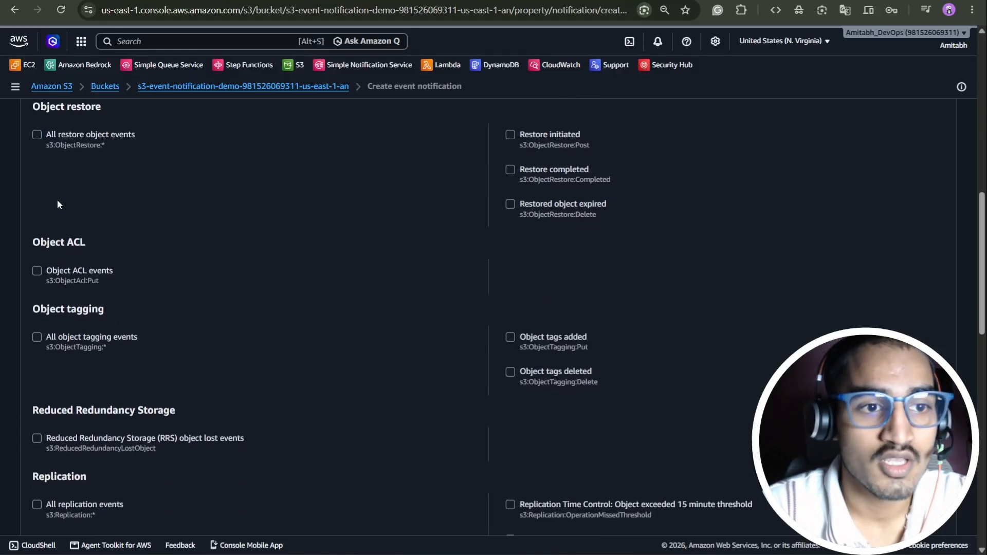
pyautogui.click(36, 134)
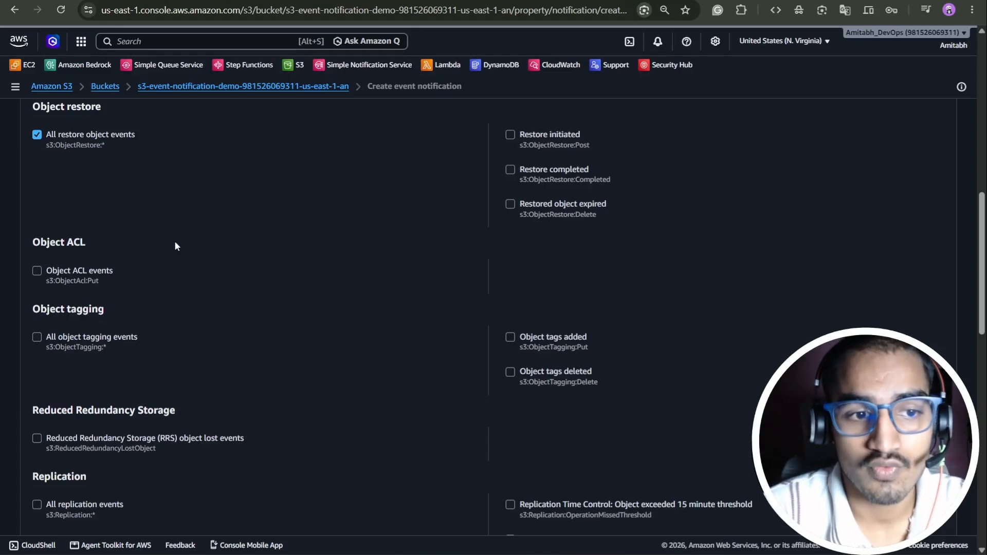
pyautogui.scroll(-8, 234, 286)
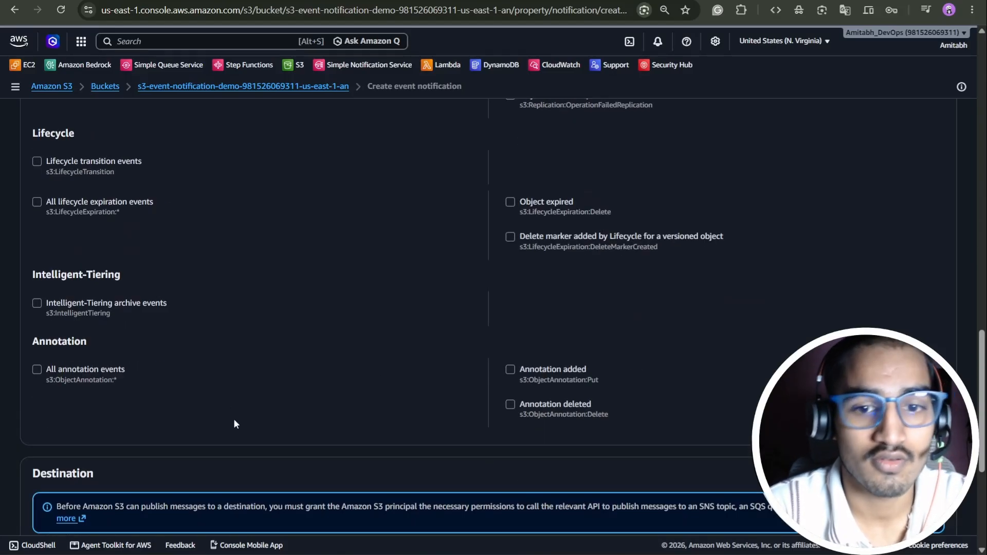
pyautogui.scroll(10, 326, 331)
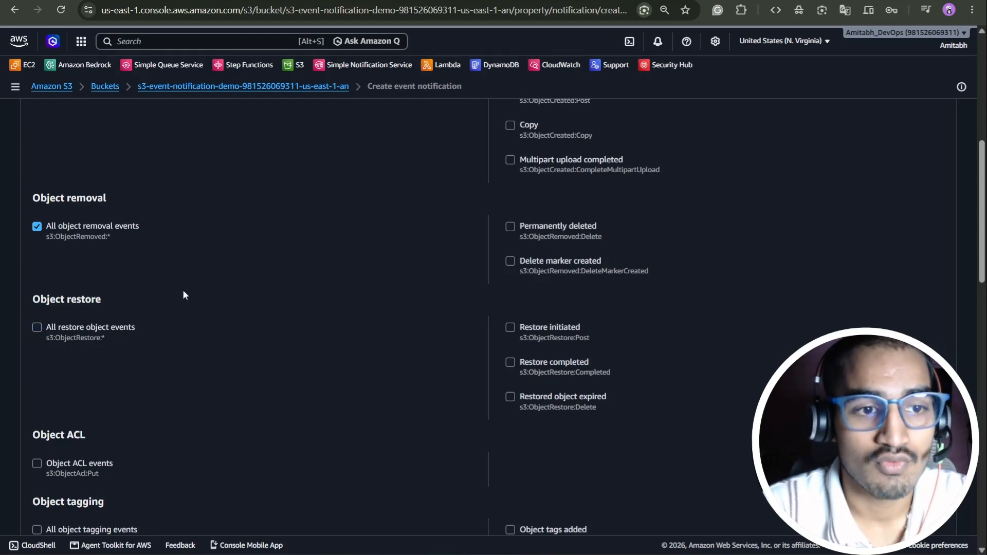
pyautogui.scroll(4, 180, 296)
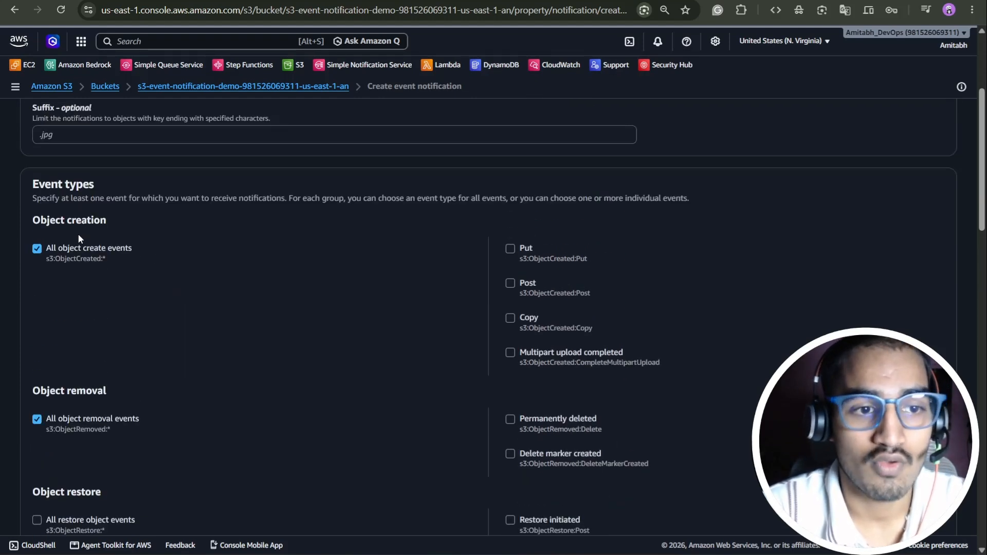
pyautogui.scroll(-20, 416, 374)
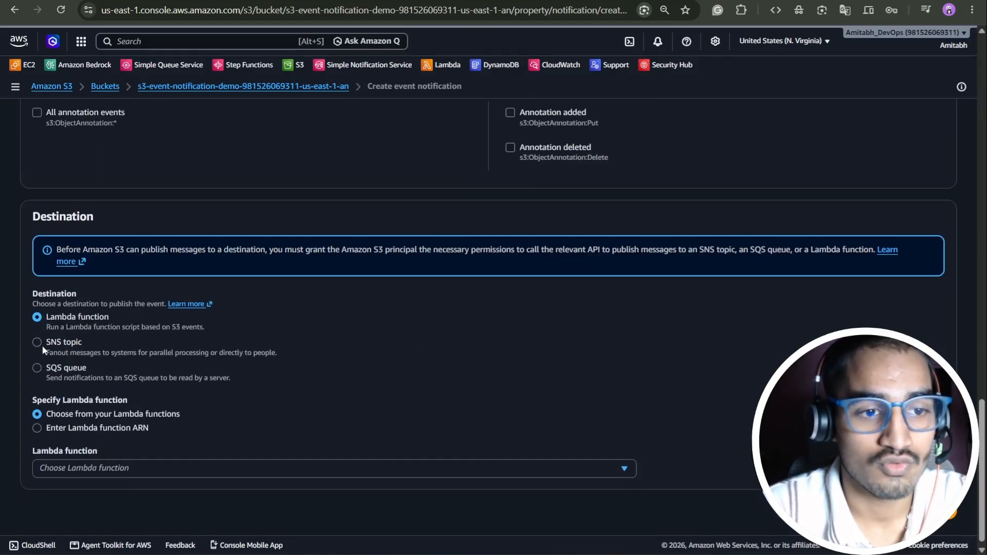
# - Set SNS topic DemoS3Topic as the destination, then inspect the failed save's API response
pyautogui.click(40, 343)
pyautogui.scroll(-1, 293, 332)
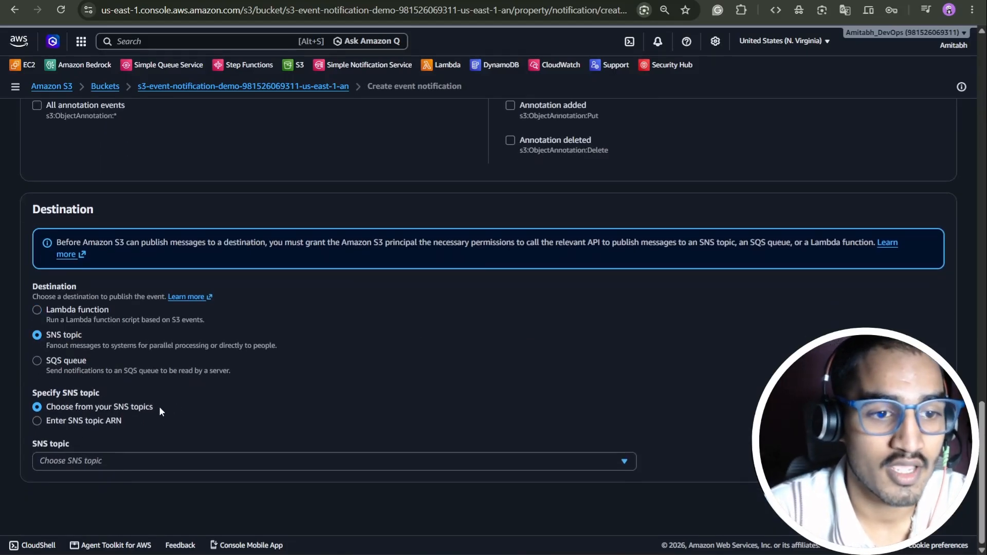
pyautogui.click(115, 461)
pyautogui.click(66, 498)
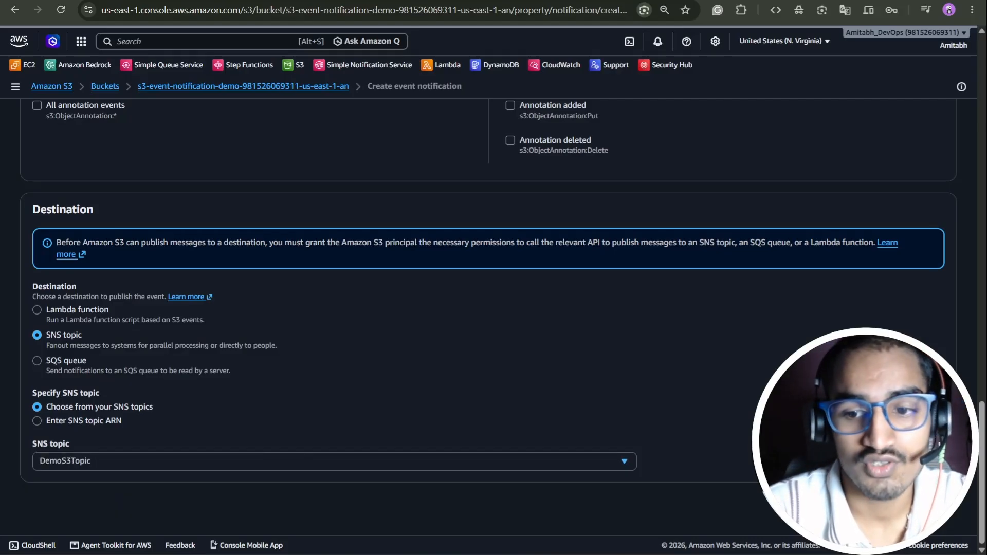
pyautogui.scroll(-2, 689, 391)
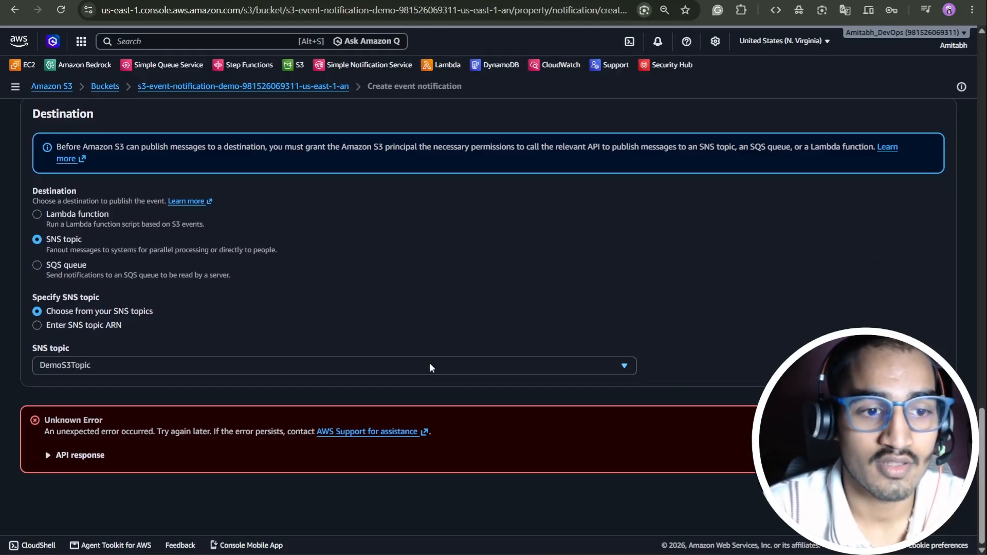
pyautogui.click(83, 457)
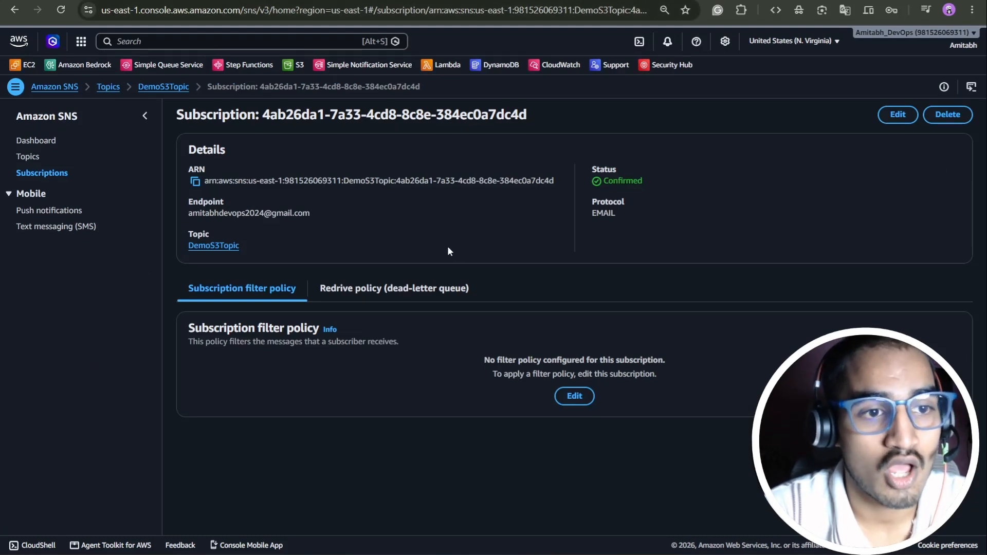
# - Open DemoS3Topic from the SNS topics list and view its Access policy
pyautogui.click(28, 157)
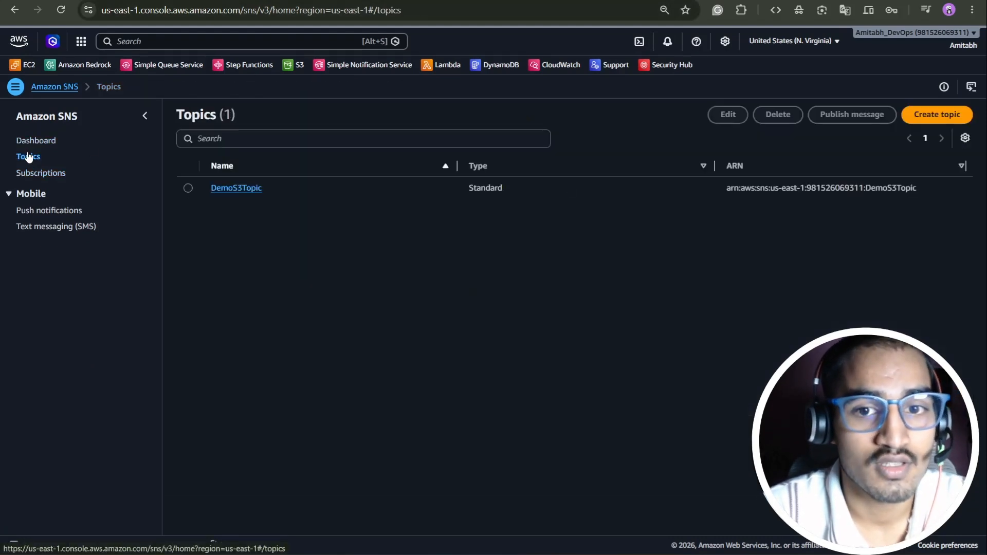
pyautogui.click(248, 189)
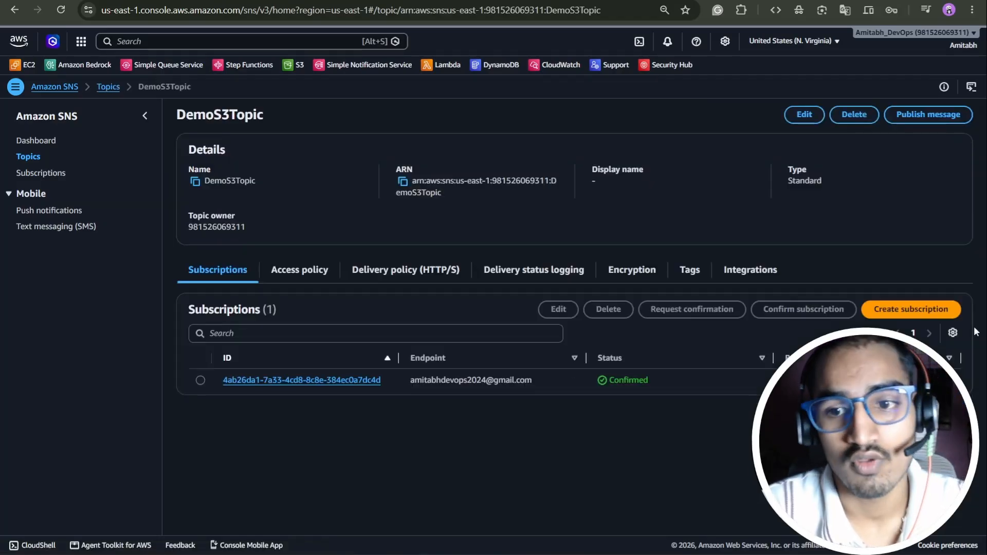
pyautogui.click(330, 281)
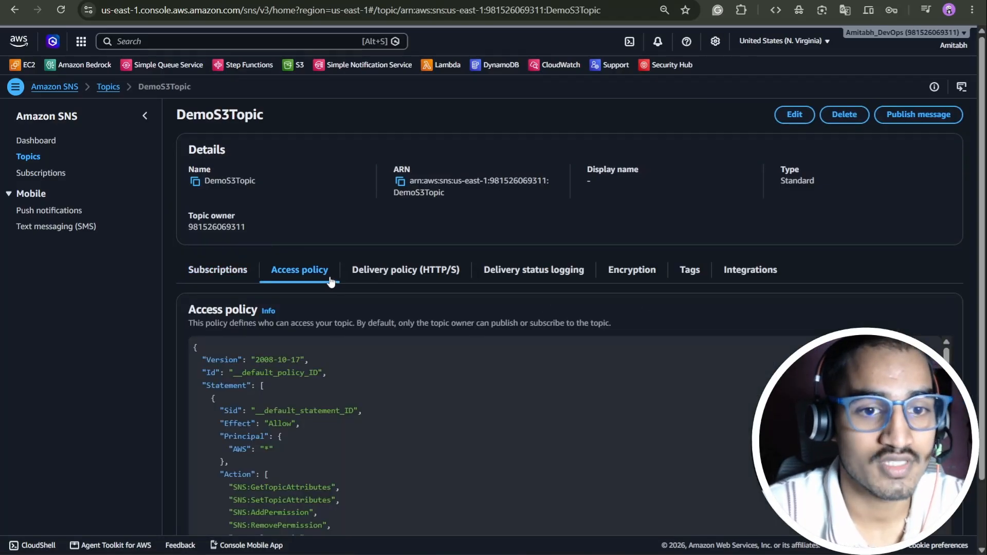
pyautogui.scroll(-2, 339, 273)
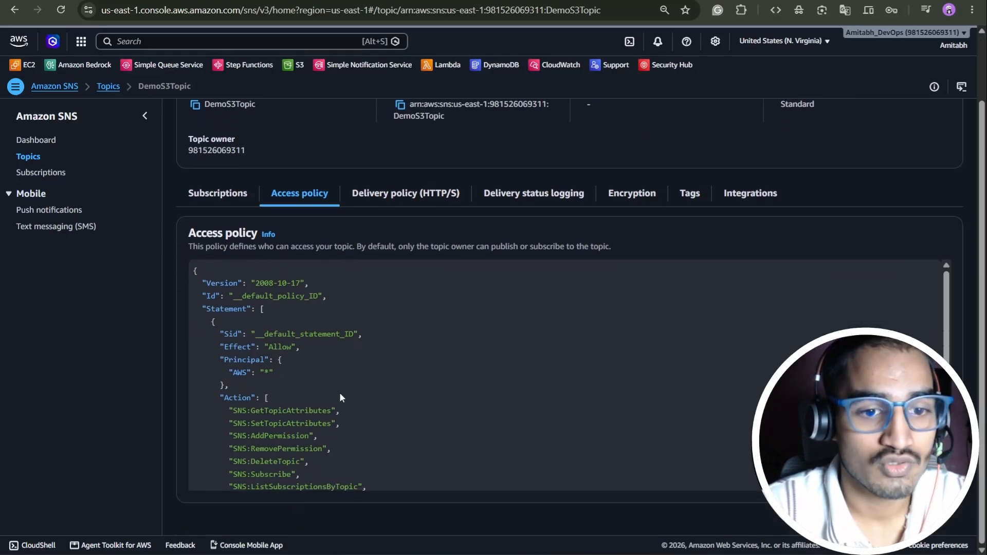
pyautogui.scroll(-3, 362, 362)
pyautogui.scroll(2, 375, 378)
pyautogui.scroll(-2, 391, 422)
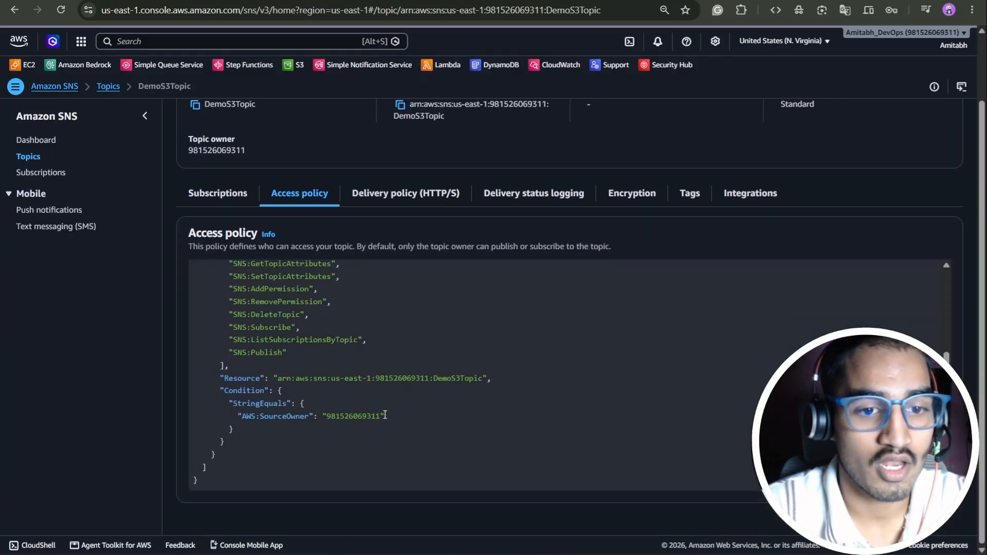
# - Examine the policy's SourceOwner condition, then open the topic for editing
pyautogui.moveTo(414, 419); pyautogui.dragTo(222, 360)
pyautogui.scroll(3, 340, 389)
pyautogui.click(379, 335)
pyautogui.scroll(-3, 379, 334)
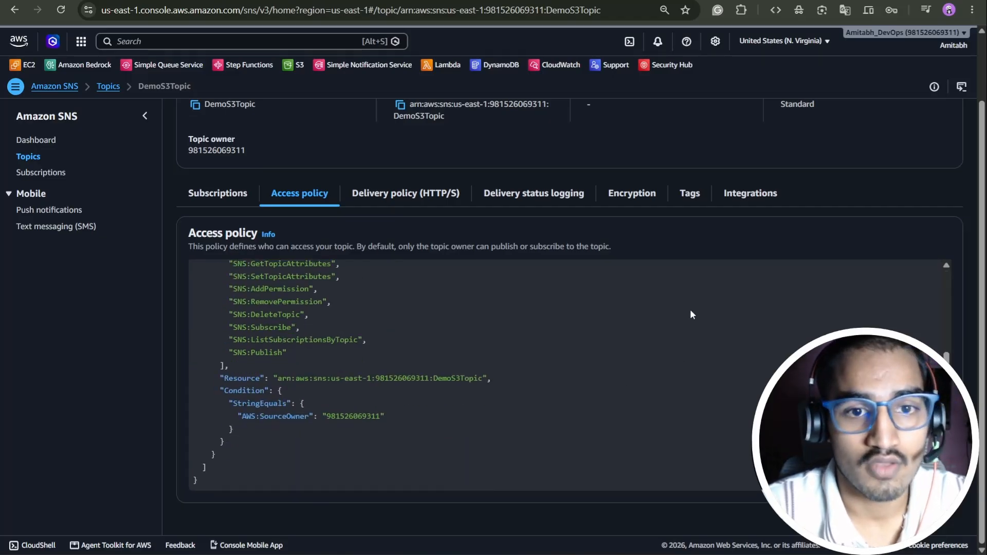
pyautogui.scroll(10, 706, 319)
pyautogui.click(795, 116)
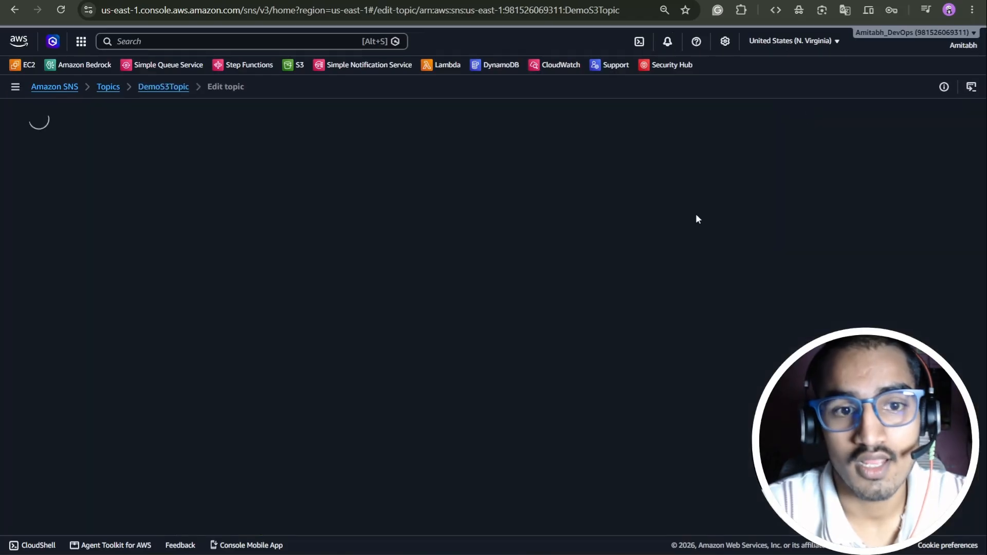
# - Expand DemoS3Topic's Access policy JSON editor, place the caret at its end, then go to the Policy Generator
pyautogui.scroll(-3, 341, 279)
pyautogui.click(58, 213)
pyautogui.scroll(-3, 281, 300)
pyautogui.scroll(-1, 280, 300)
pyautogui.click(218, 315)
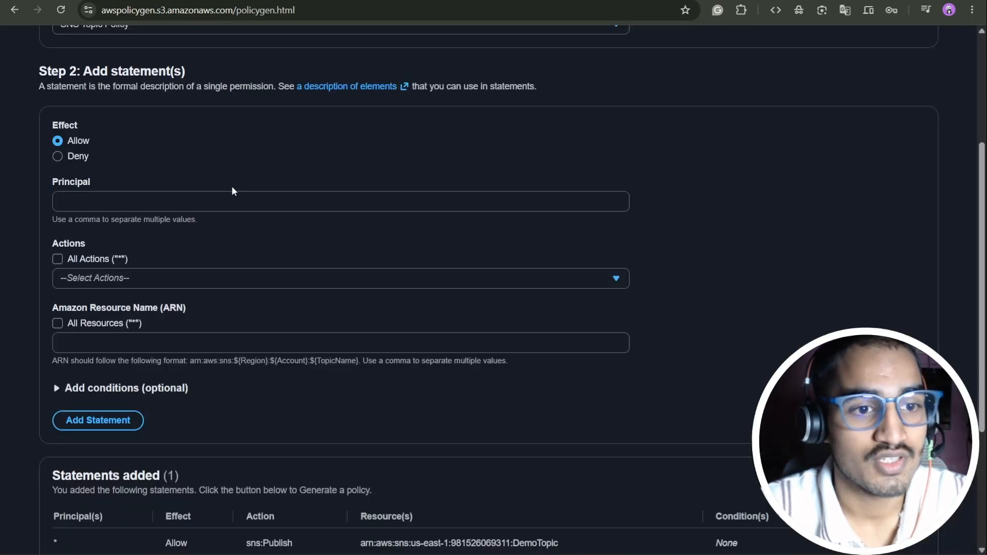
pyautogui.scroll(4, 232, 192)
pyautogui.click(282, 9)
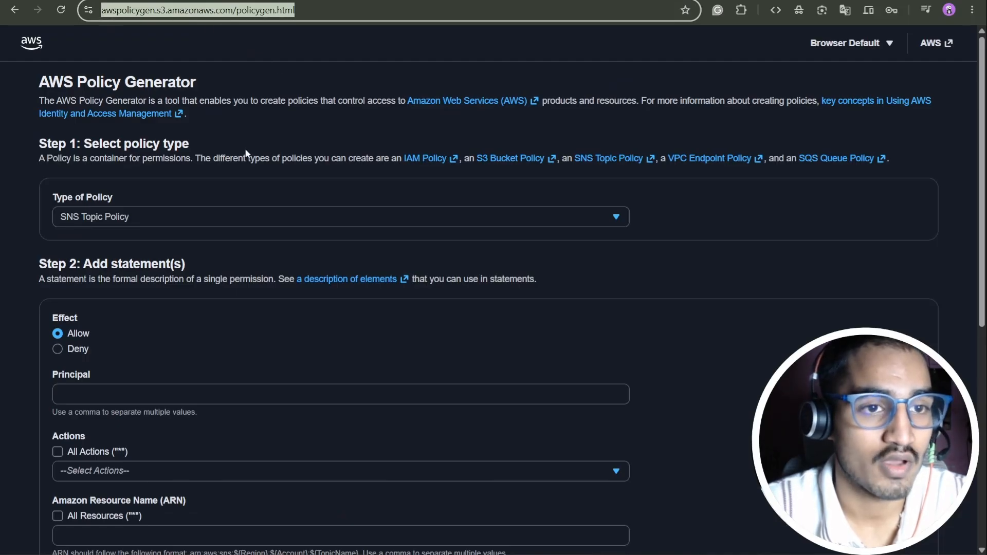
# - Reselect SNS Topic Policy, confirm clearing the old statements, and set Principal to *
pyautogui.click(131, 215)
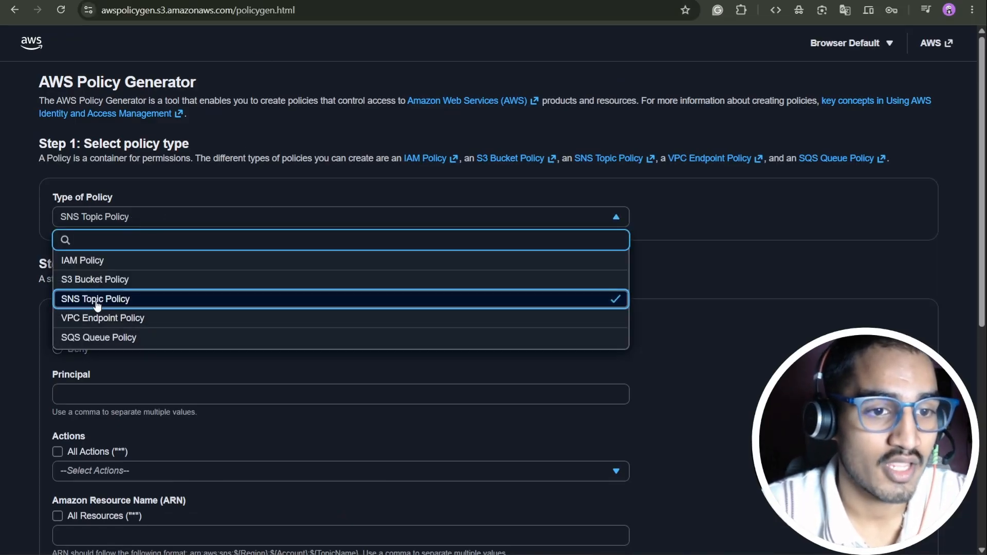
pyautogui.click(98, 301)
pyautogui.click(550, 91)
pyautogui.scroll(-2, 180, 252)
pyautogui.click(88, 263)
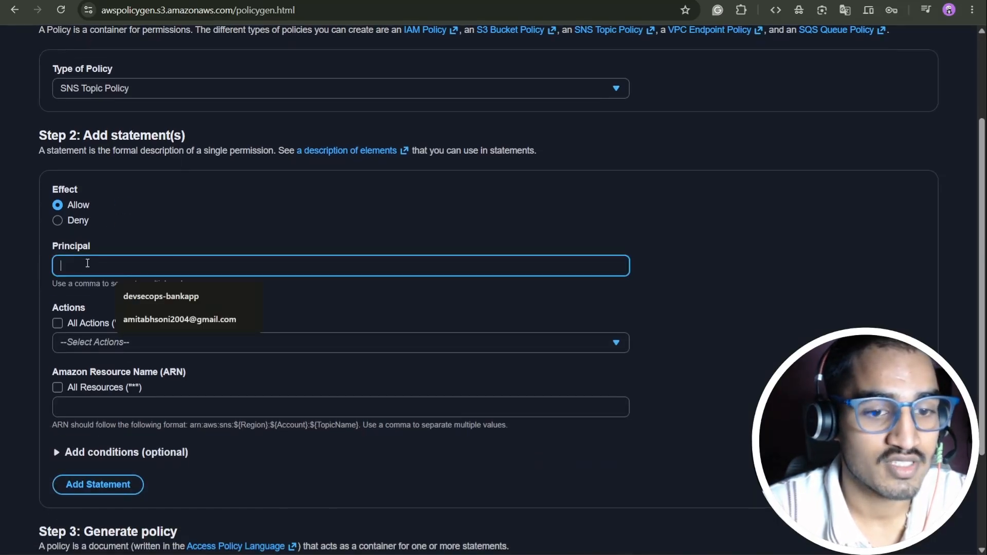
pyautogui.write('*')
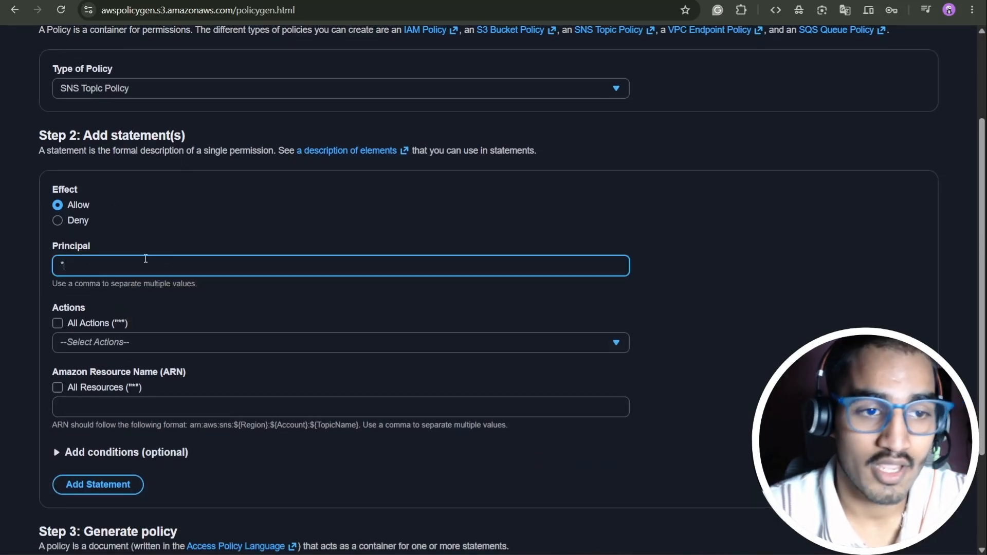
# - Choose Publish from the SNS actions list
pyautogui.scroll(-1, 162, 259)
pyautogui.scroll(-1, 162, 260)
pyautogui.click(187, 279)
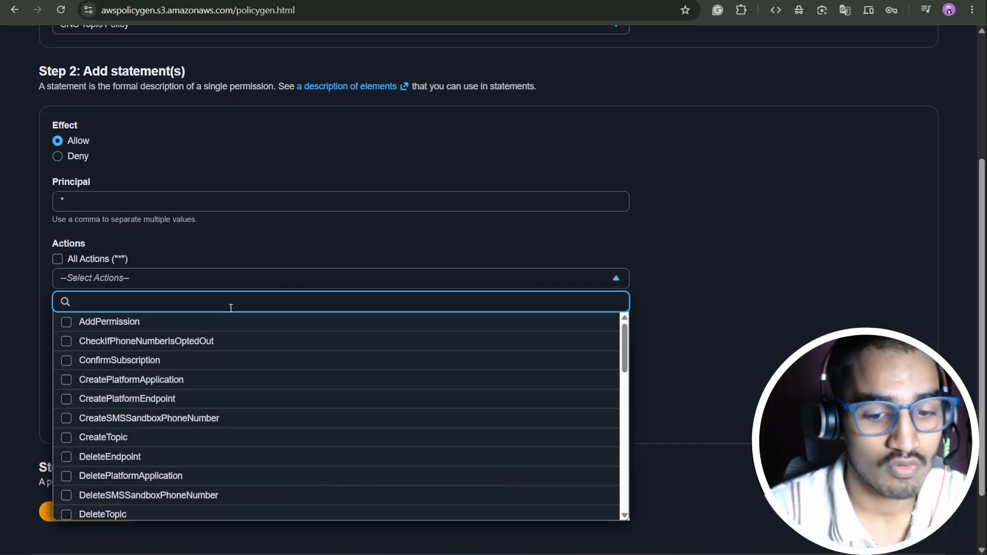
pyautogui.write('pu')
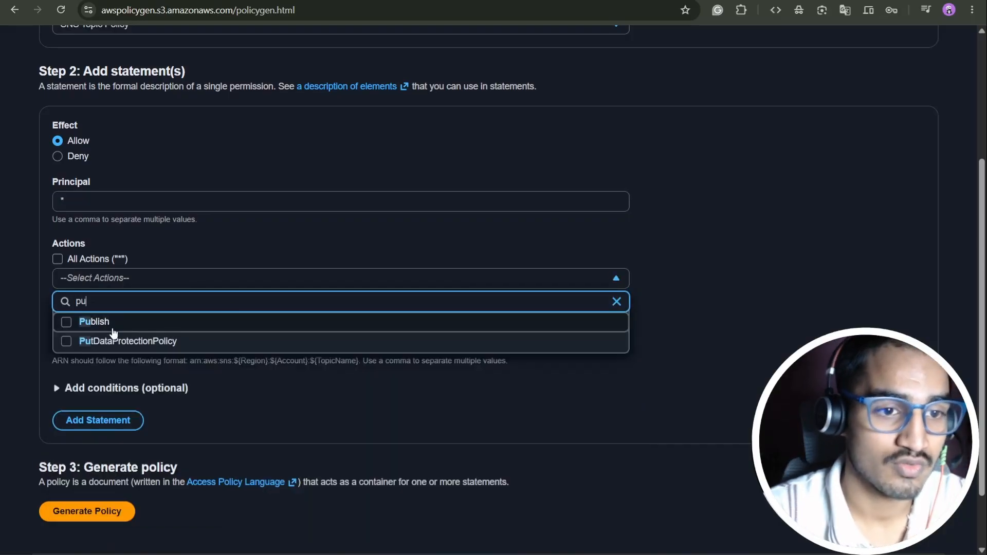
pyautogui.click(70, 323)
pyautogui.click(222, 245)
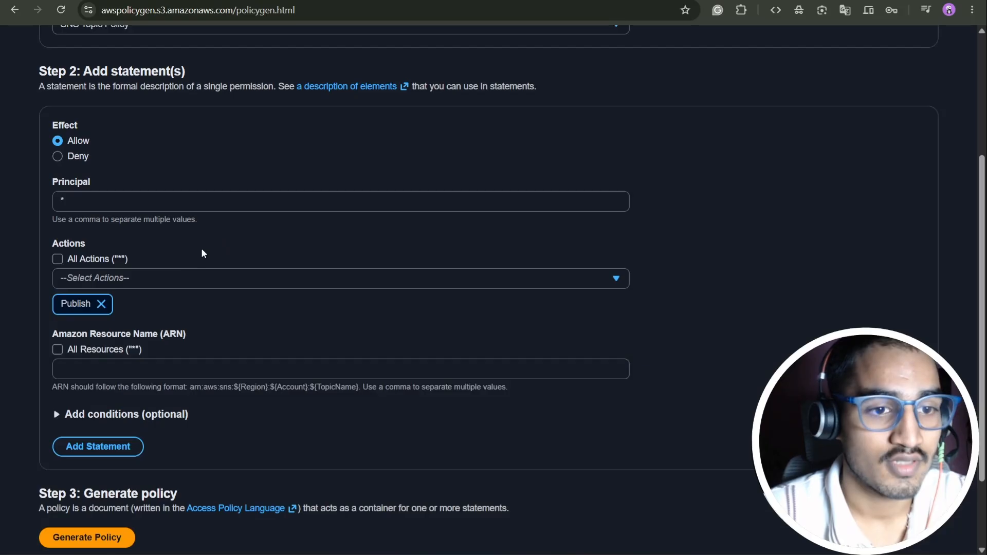
pyautogui.scroll(-2, 206, 249)
# - Copy the DemoS3Topic ARN into the ARN field and add the Publish statement
pyautogui.click(221, 267)
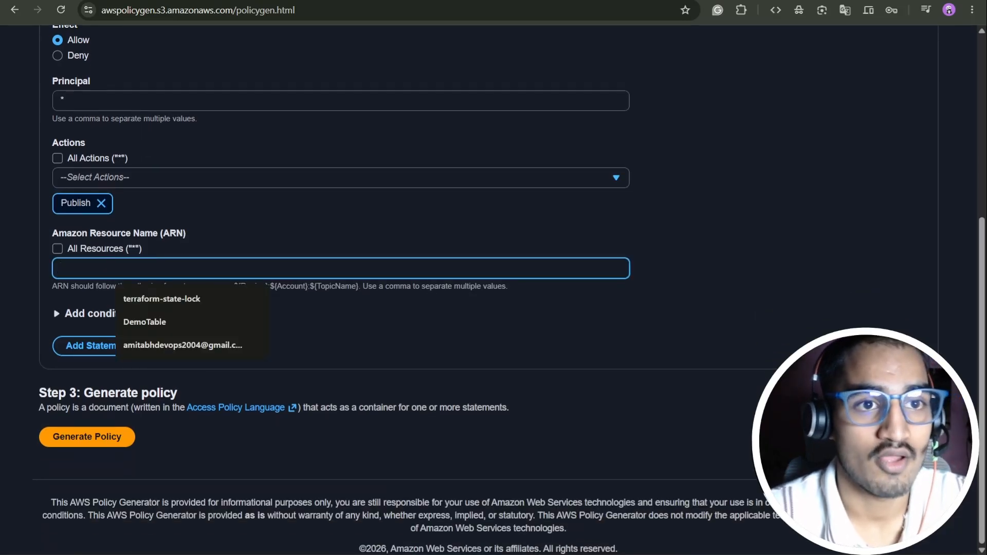
pyautogui.click(206, 1)
pyautogui.scroll(5, 191, 175)
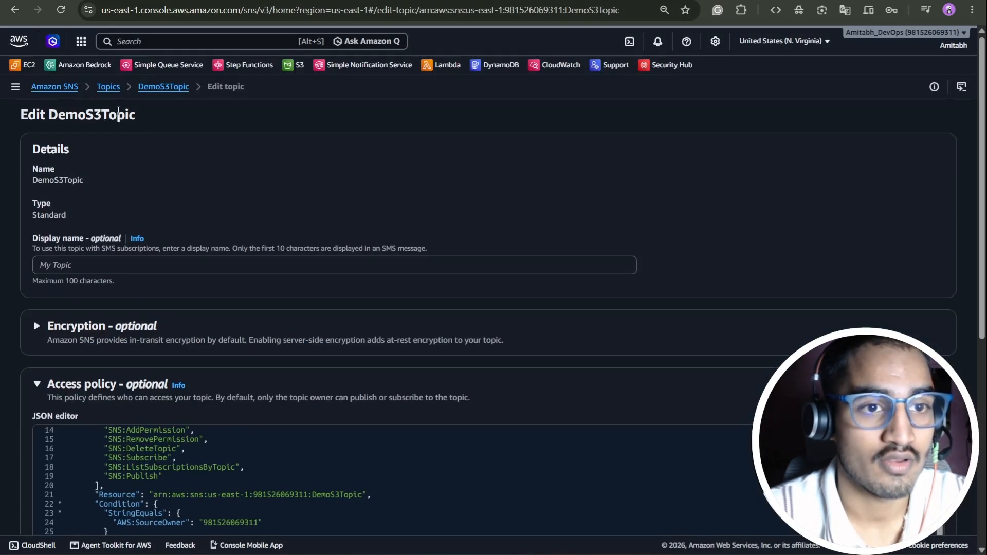
pyautogui.click(167, 88)
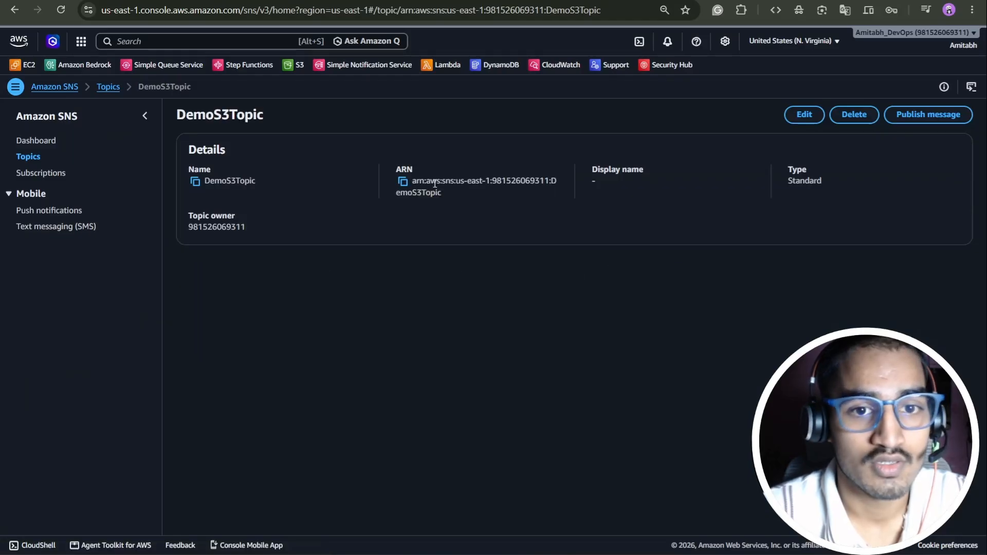
pyautogui.click(404, 183)
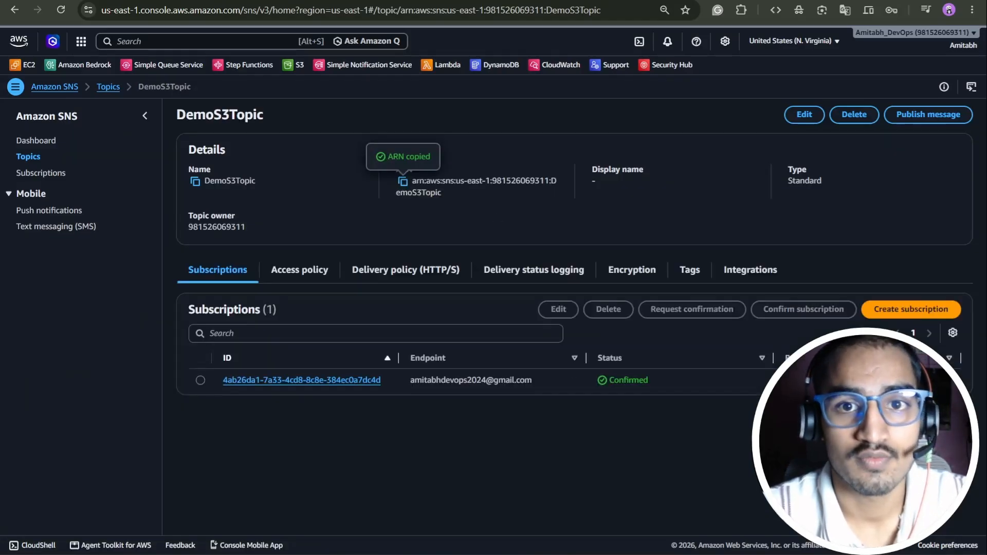
pyautogui.hotkey('ctrl', 'Tab')
pyautogui.hotkey('ctrl', 'v')
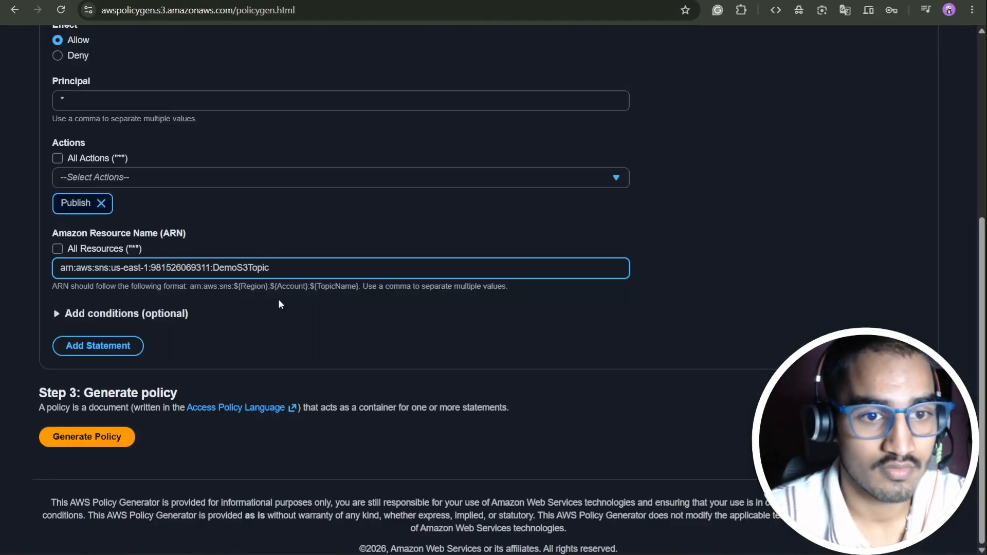
pyautogui.click(134, 346)
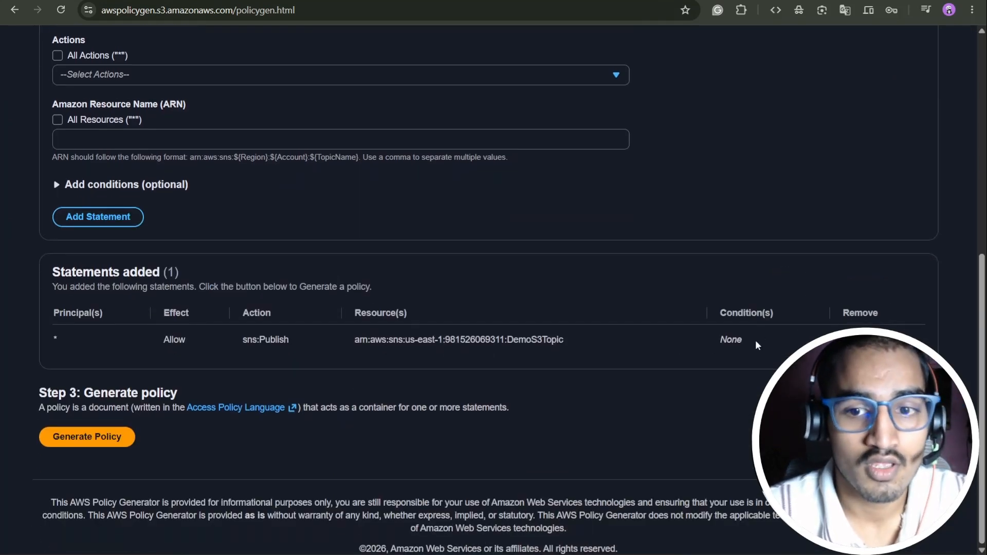
# - Generate the policy JSON, copy its Statement1 block allowing sns:Publish, and return to DemoS3Topic
pyautogui.click(111, 445)
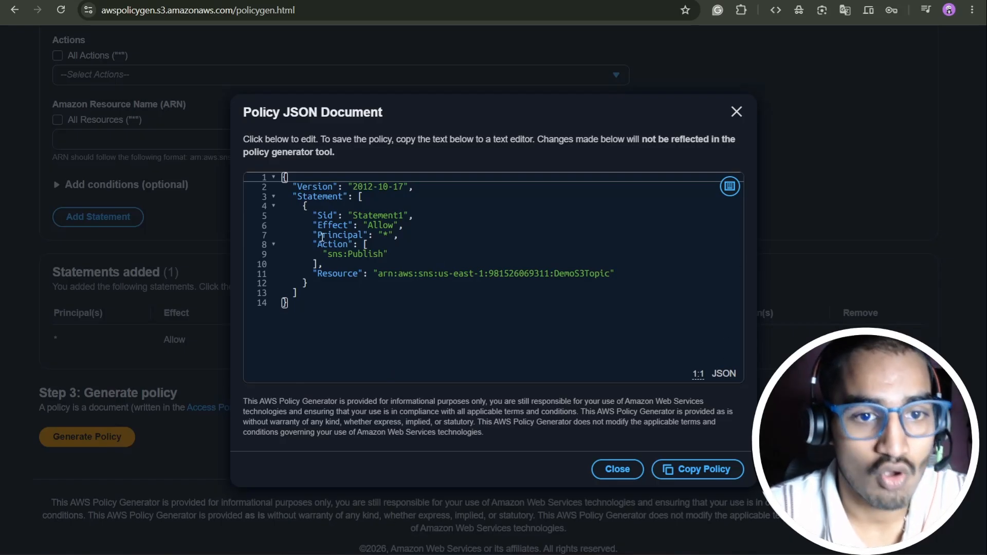
pyautogui.moveTo(305, 206); pyautogui.dragTo(340, 278)
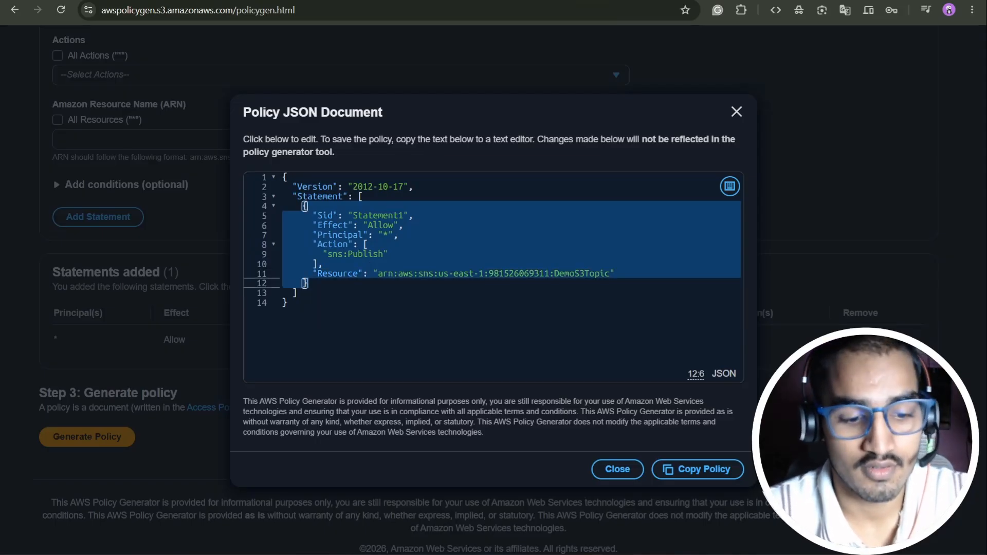
pyautogui.press('super+v')
pyautogui.press('Escape')
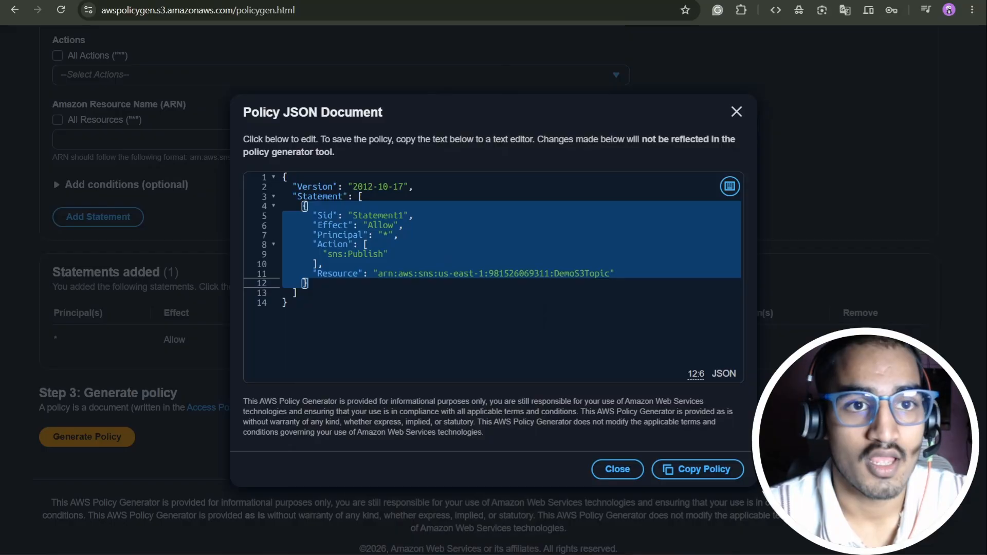
pyautogui.hotkey('ctrl', 'shift', 'Tab')
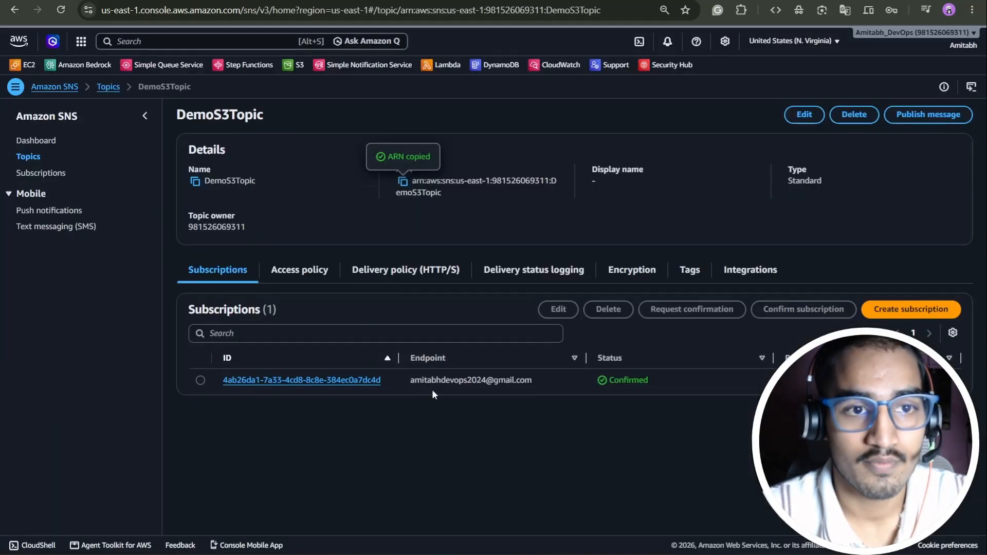
# - Open DemoS3Topic for editing and place the caret after the access policy's first statement
pyautogui.click(319, 271)
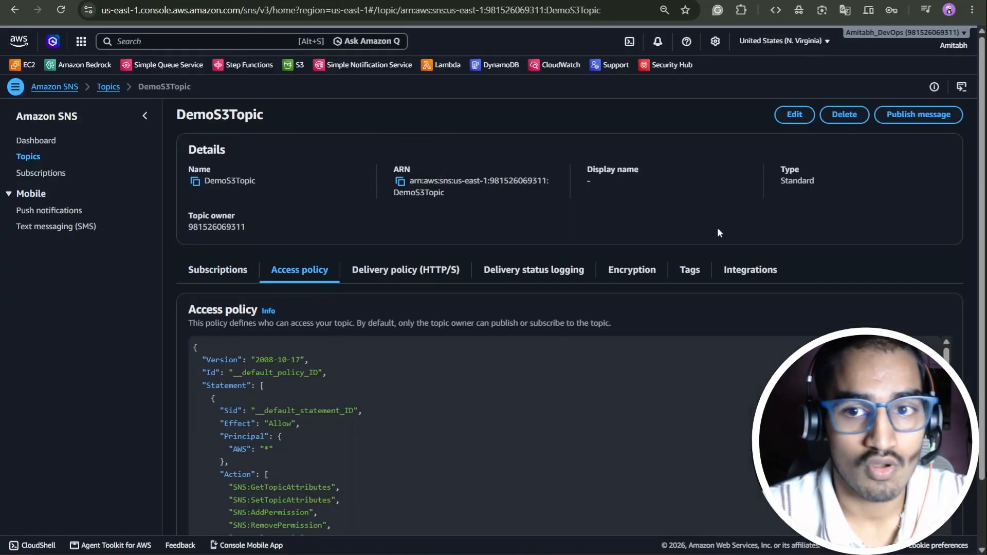
pyautogui.click(798, 113)
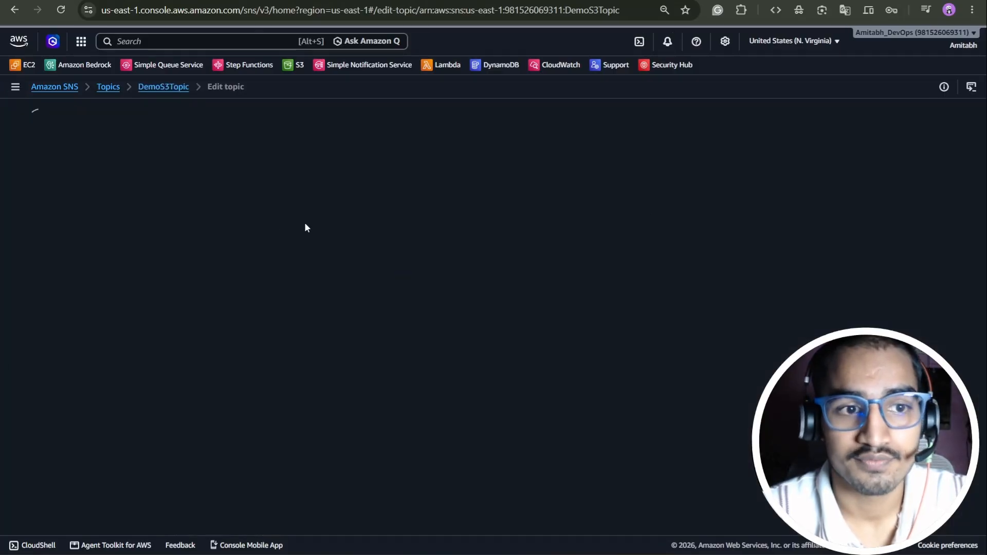
pyautogui.scroll(-3, 309, 242)
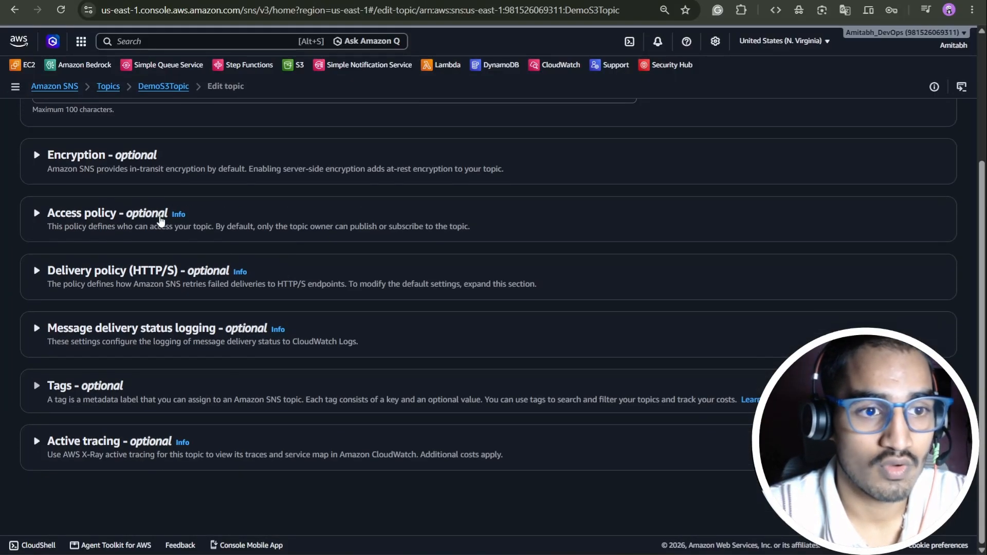
pyautogui.click(85, 215)
pyautogui.scroll(-5, 144, 239)
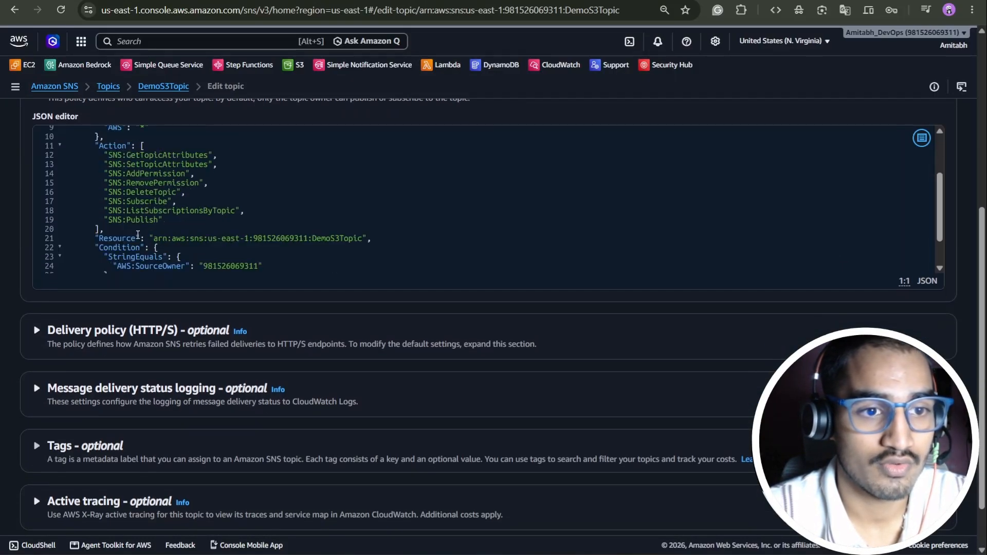
pyautogui.click(116, 248)
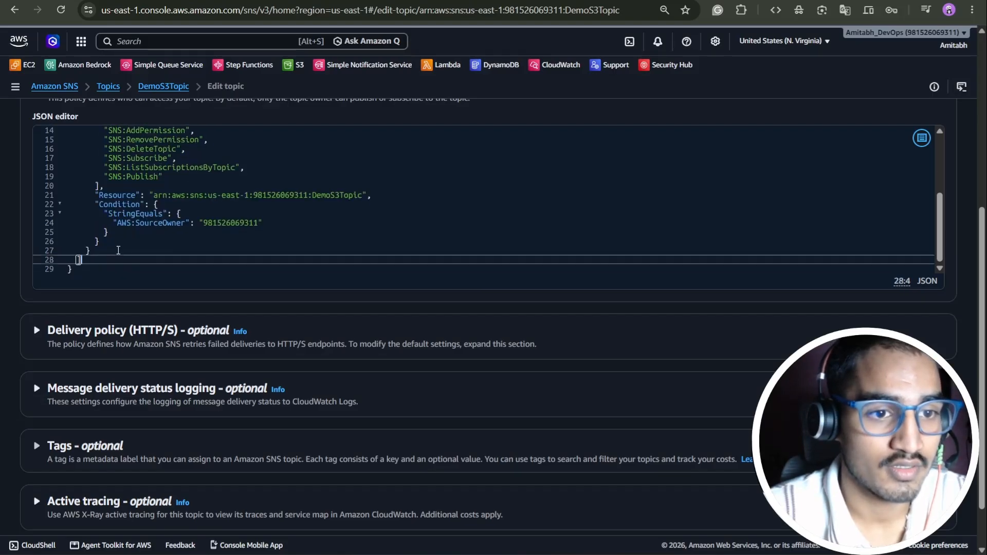
pyautogui.scroll(3, 109, 172)
pyautogui.scroll(-3, 109, 173)
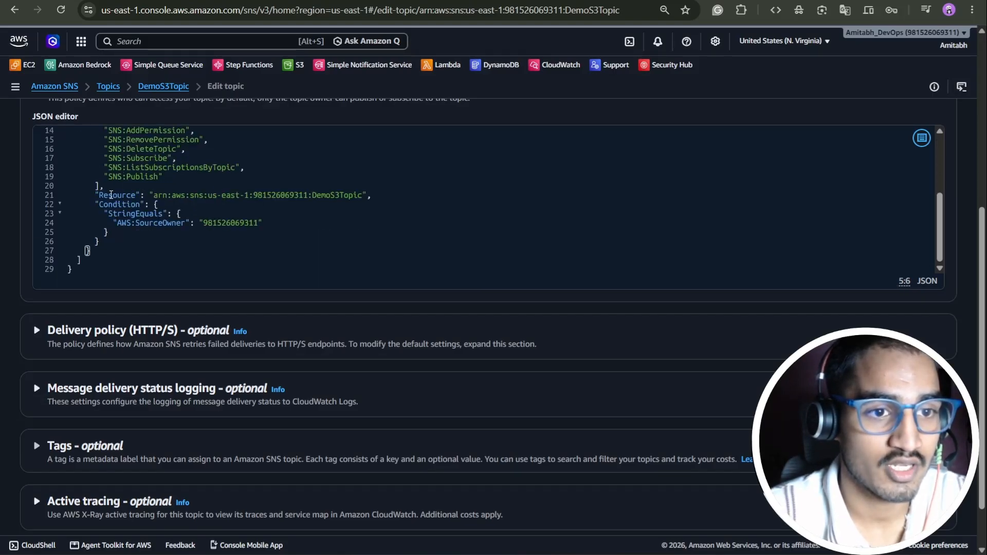
# - Add a comma and paste Statement1, which allows principal * the sns:Publish action
pyautogui.write(',')
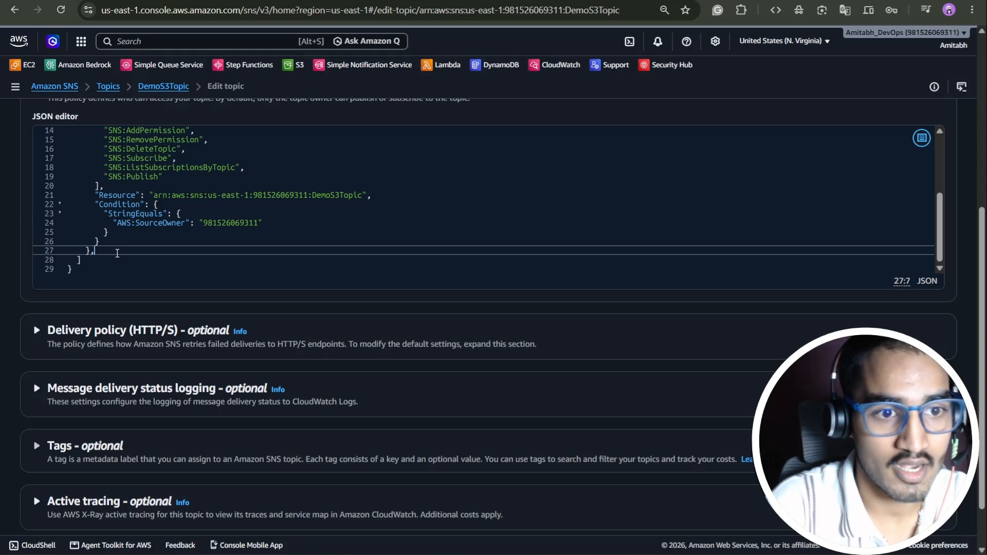
pyautogui.press('Return')
pyautogui.hotkey('ctrl', 'v')
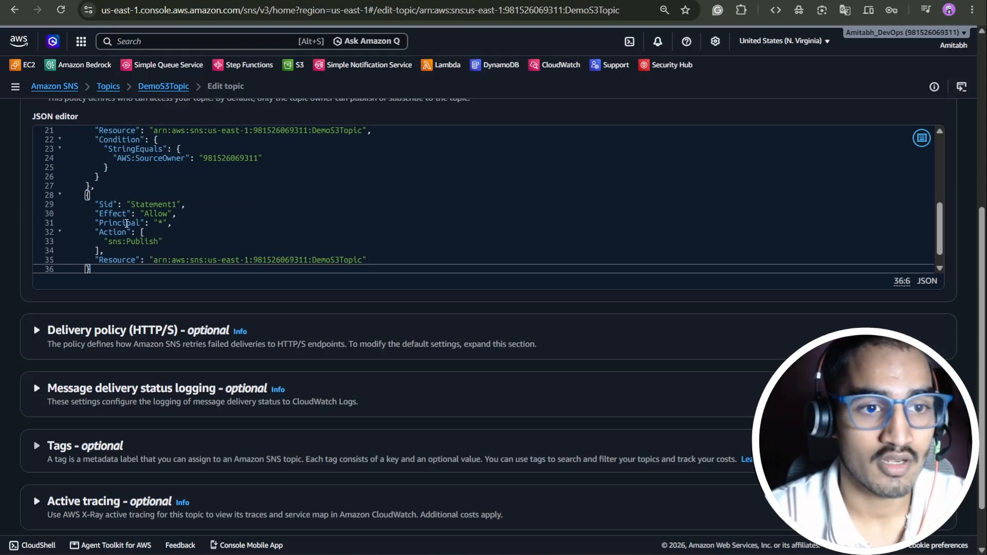
pyautogui.click(247, 217)
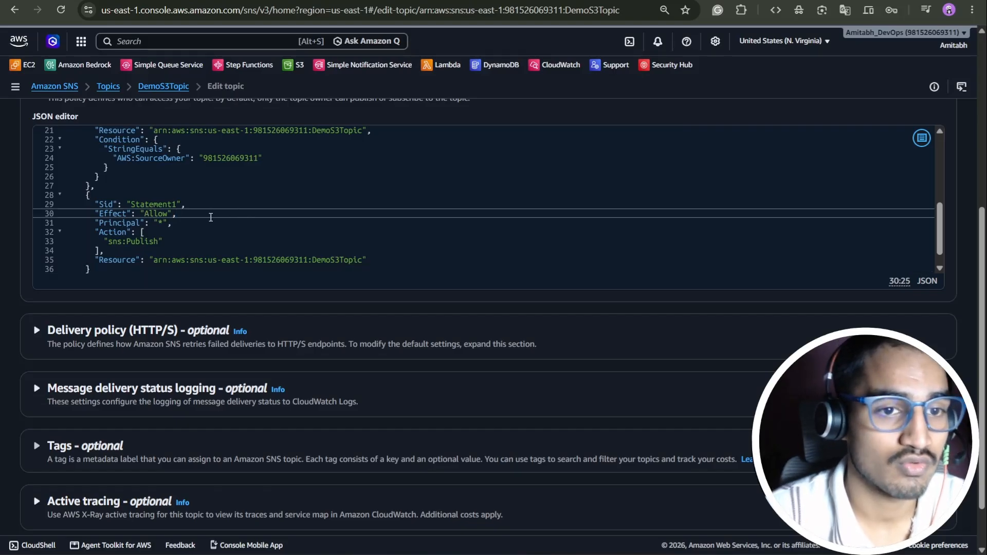
pyautogui.moveTo(200, 225); pyautogui.dragTo(145, 226)
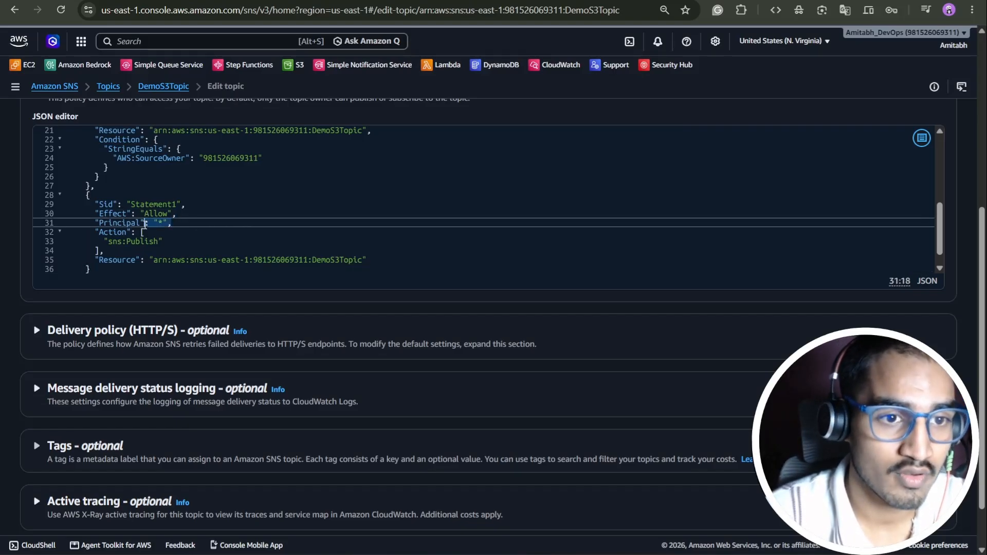
pyautogui.moveTo(379, 261); pyautogui.dragTo(186, 266)
pyautogui.click(191, 242)
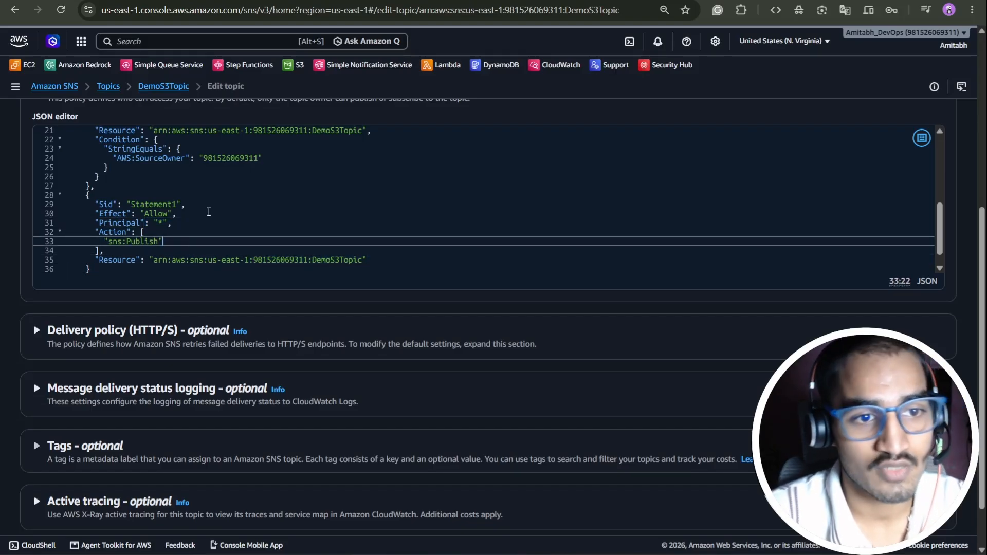
pyautogui.click(245, 216)
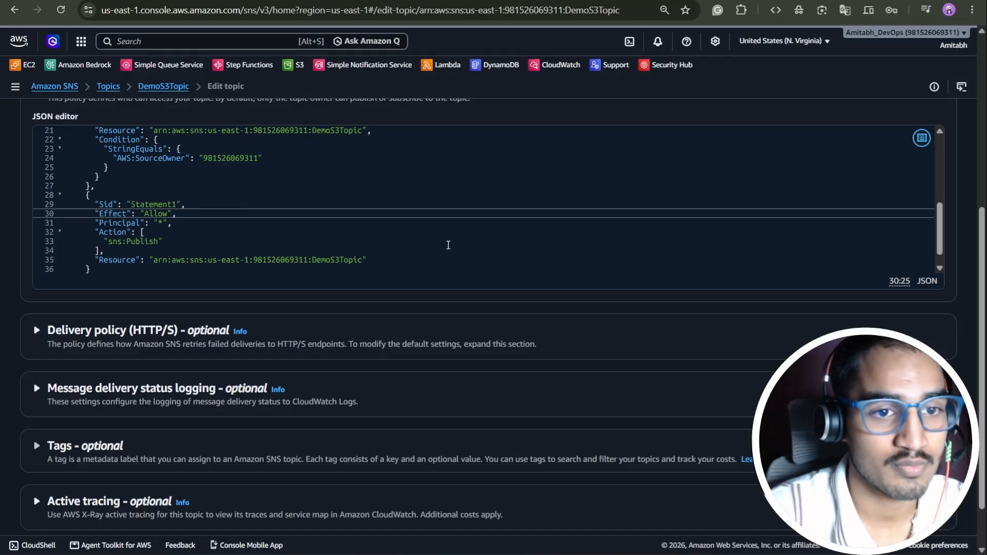
pyautogui.scroll(-2, 751, 278)
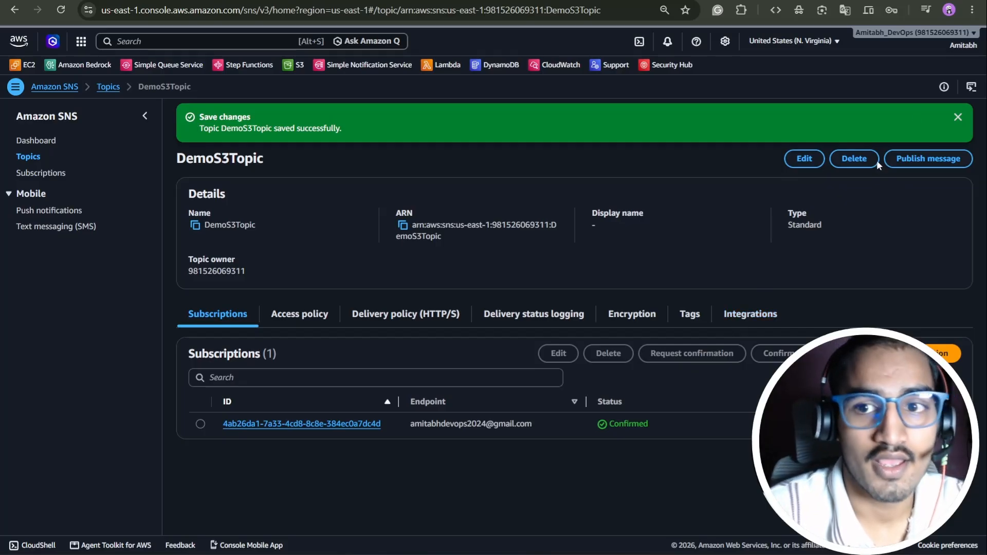
# - Save the DemoSNSEvent notification sending all create and removal events to DemoS3Topic
pyautogui.click(959, 117)
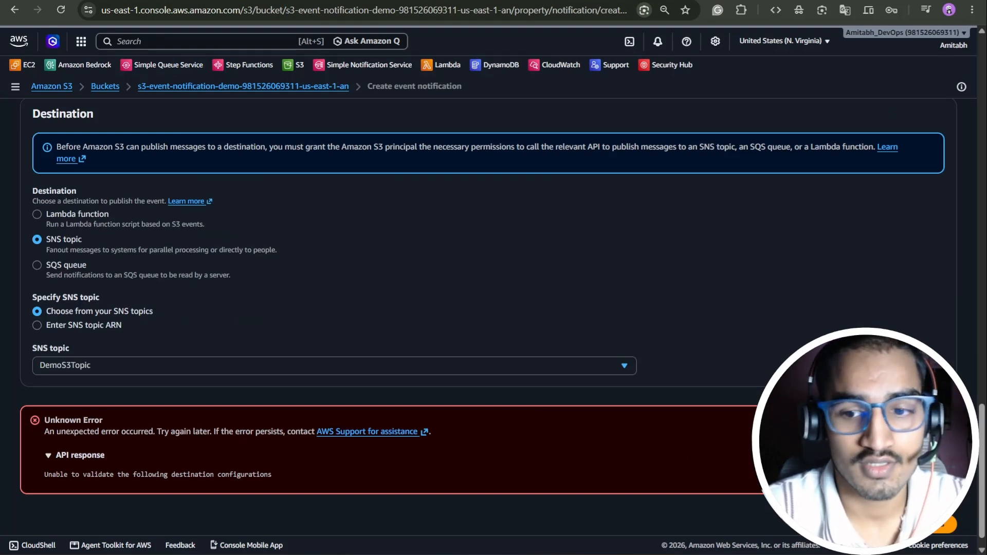
pyautogui.click(945, 533)
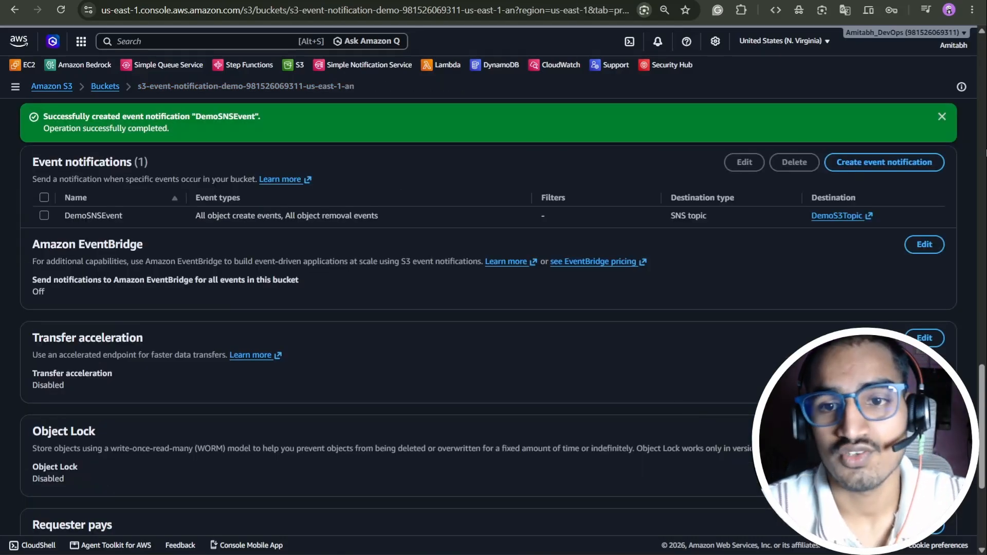
pyautogui.click(941, 118)
pyautogui.click(941, 118)
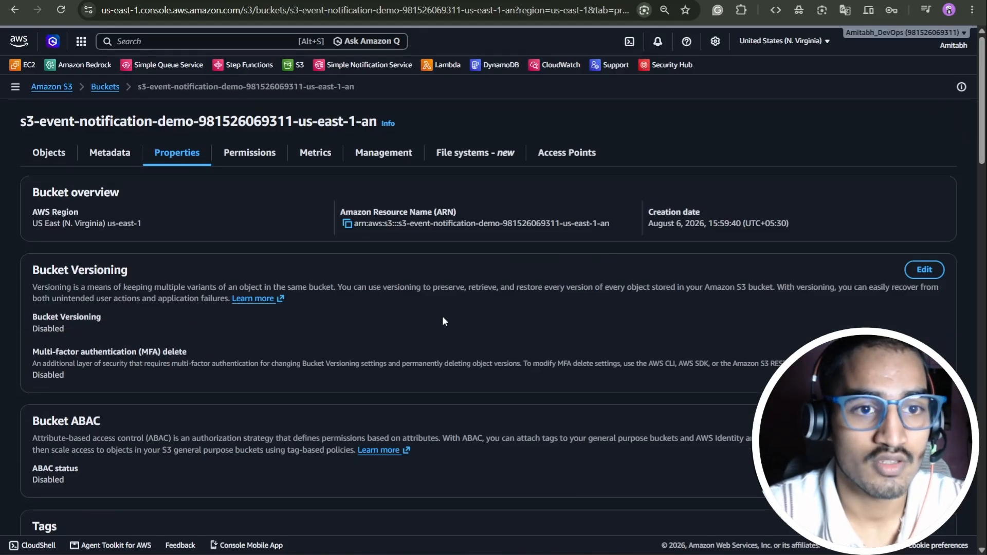
pyautogui.scroll(-10, 442, 316)
pyautogui.scroll(-9, 421, 326)
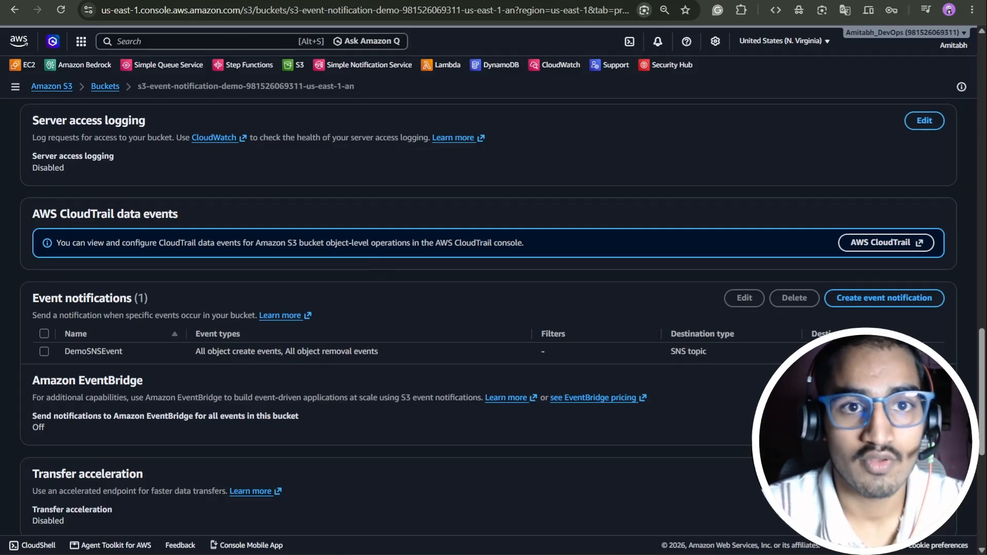
pyautogui.click(370, 2)
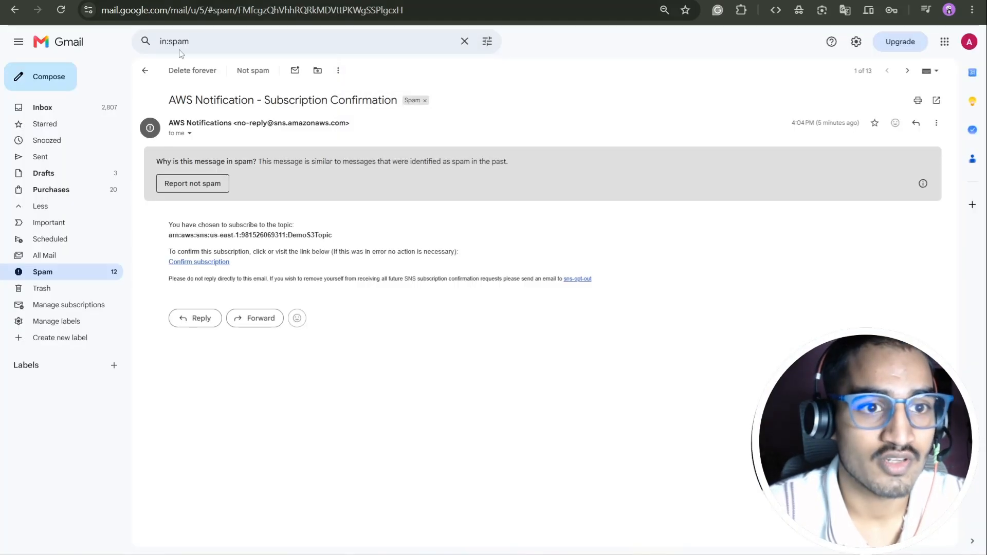
# - Refresh Gmail and open the Inbox's Amazon S3 Notification email showing s3:TestEvent
pyautogui.click(147, 70)
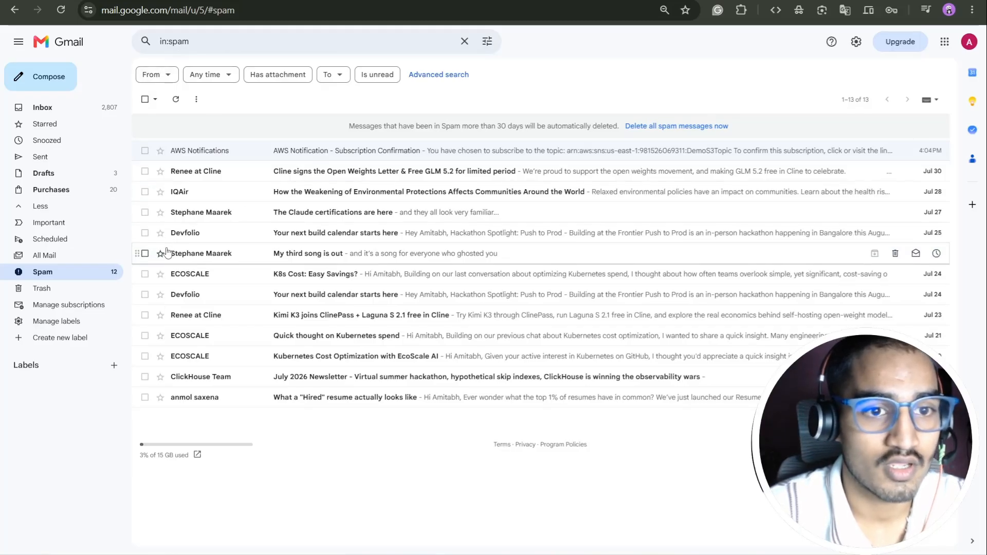
pyautogui.click(176, 101)
pyautogui.click(69, 108)
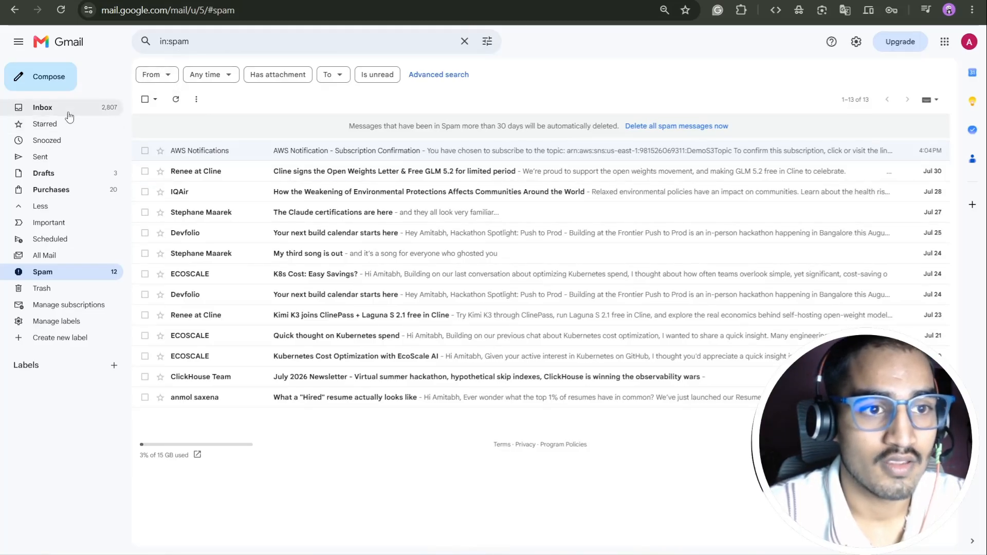
pyautogui.click(384, 122)
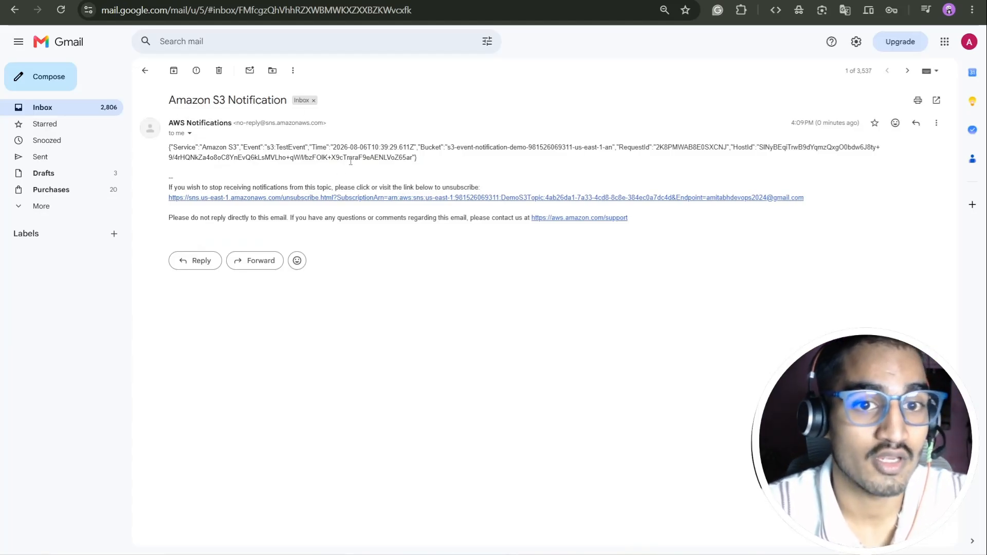
pyautogui.moveTo(263, 148); pyautogui.dragTo(308, 147)
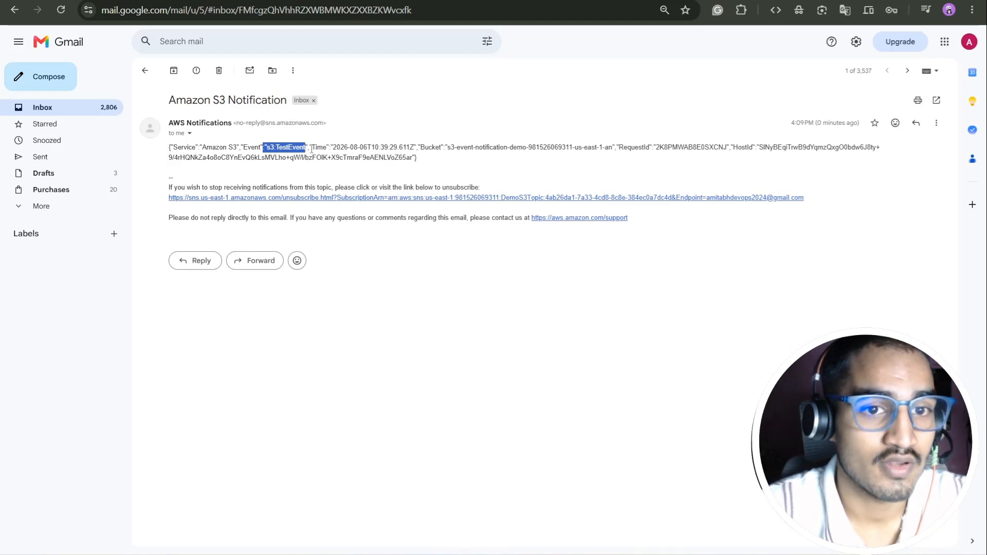
pyautogui.click(369, 156)
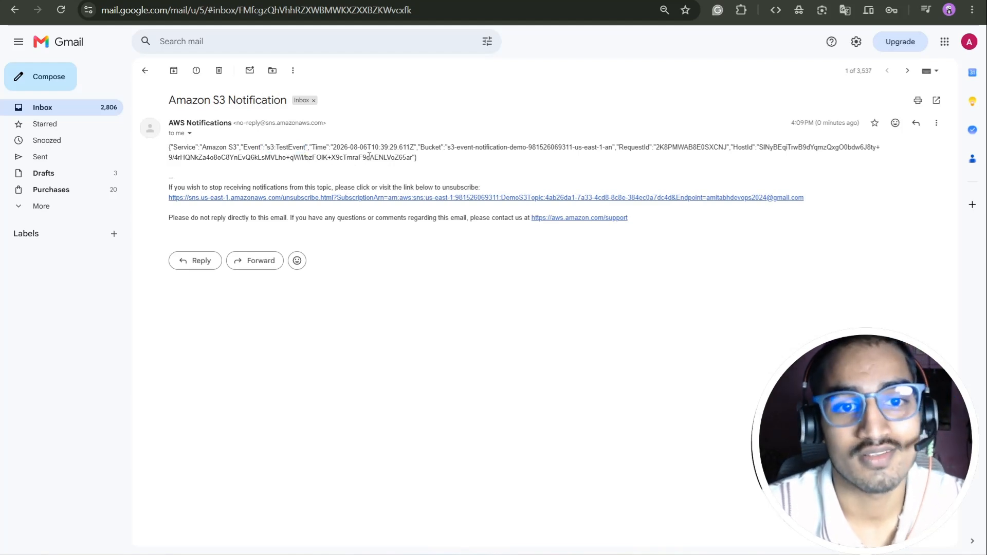
pyautogui.hotkey('ctrl', 'Tab')
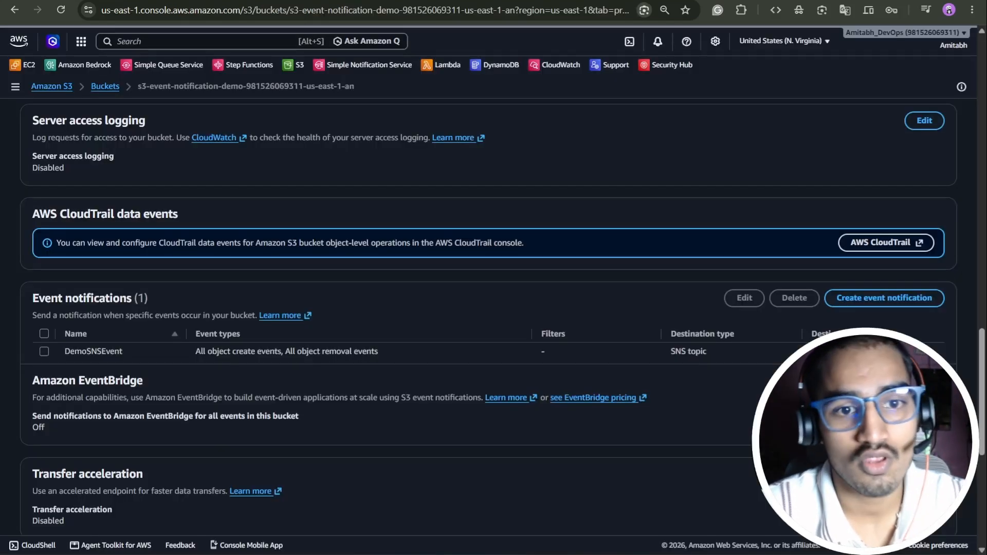
# - Upload coffee.jpg to the demo bucket from its Objects tab
pyautogui.scroll(20, 182, 221)
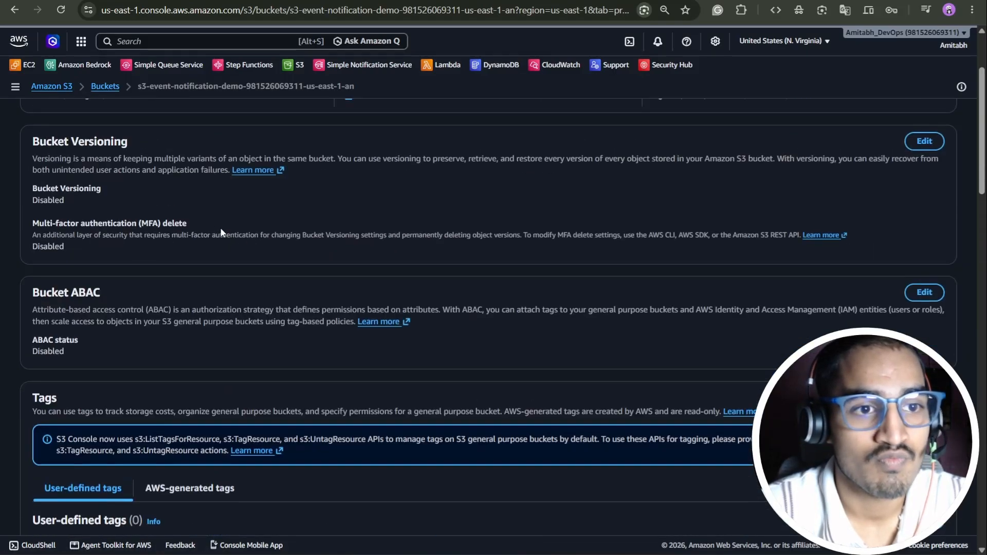
pyautogui.click(48, 153)
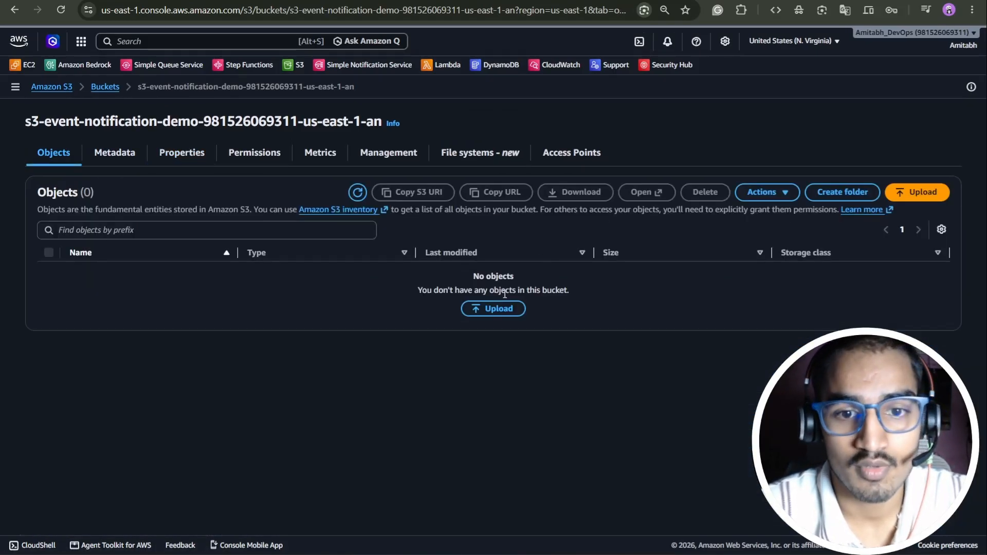
pyautogui.click(503, 309)
pyautogui.click(844, 221)
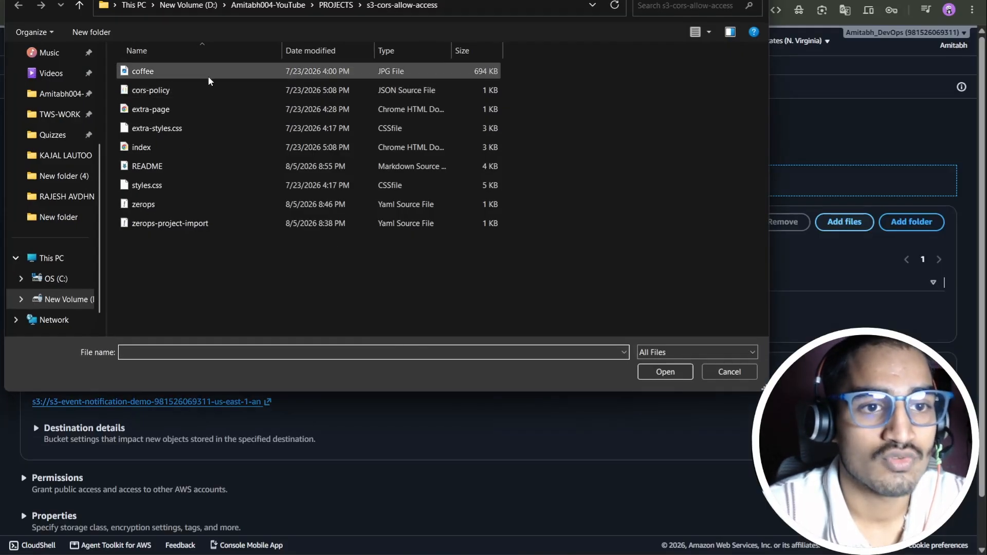
pyautogui.click(208, 77)
pyautogui.click(668, 371)
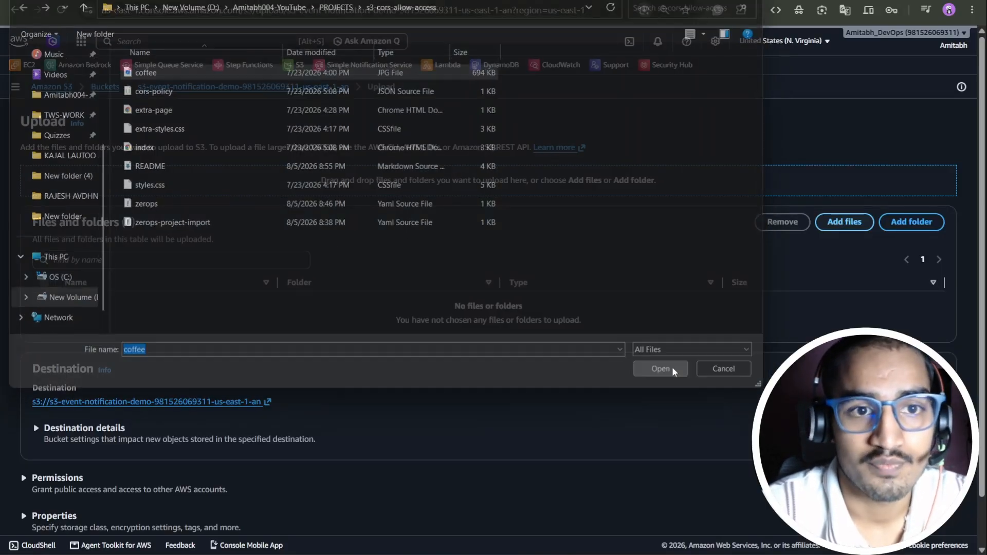
pyautogui.scroll(-1, 695, 359)
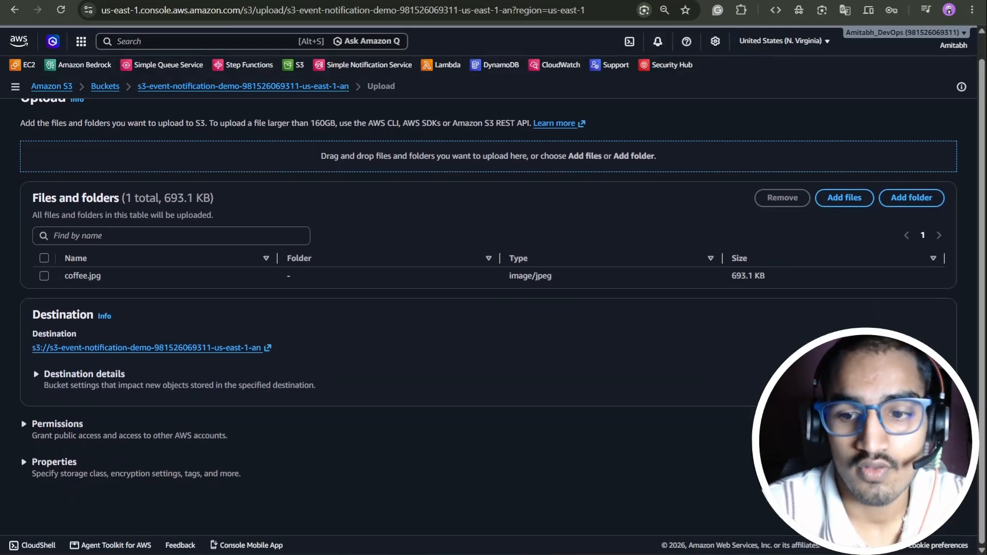
pyautogui.click(934, 502)
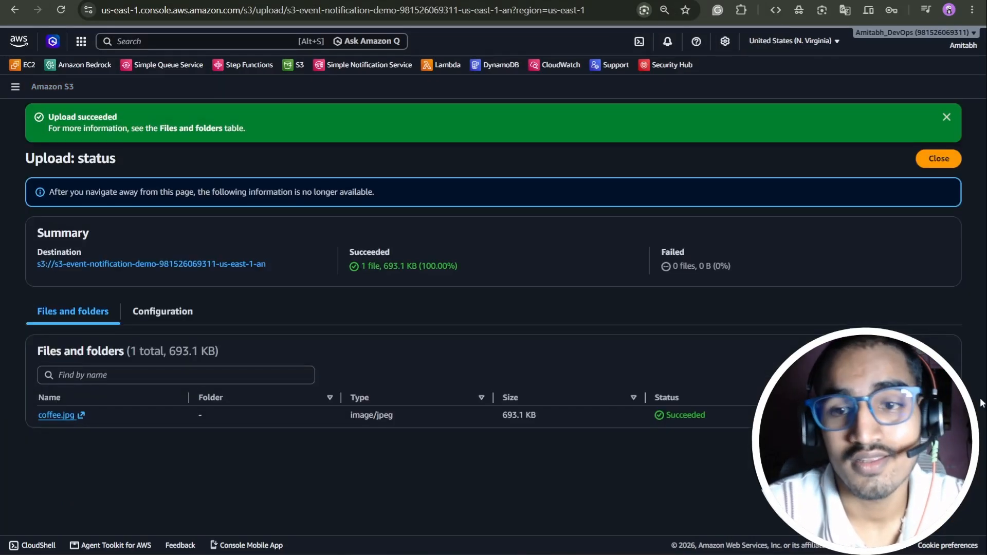
pyautogui.click(936, 164)
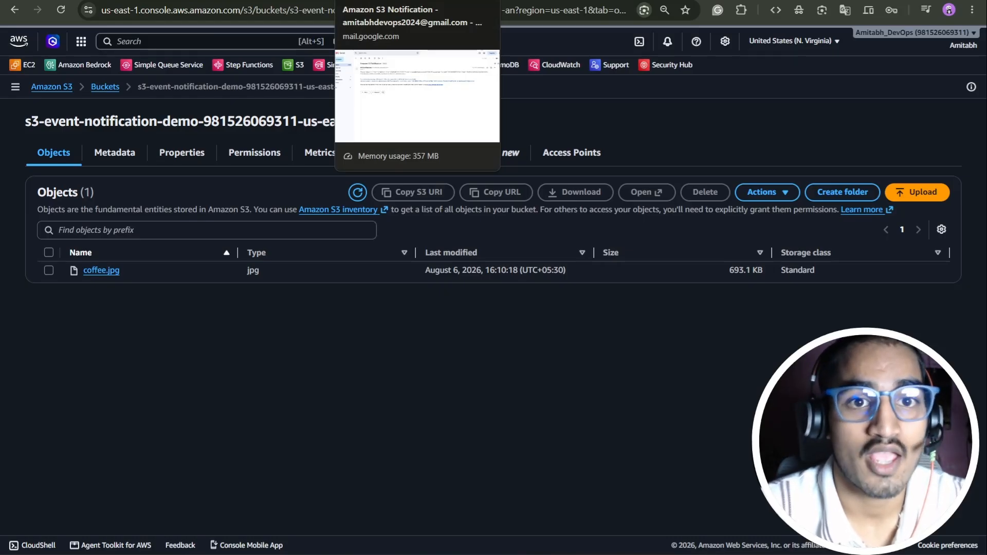
# - Open the latest S3 notification and highlight its event source, coffee.jpg key and bucket name
pyautogui.click(375, 0)
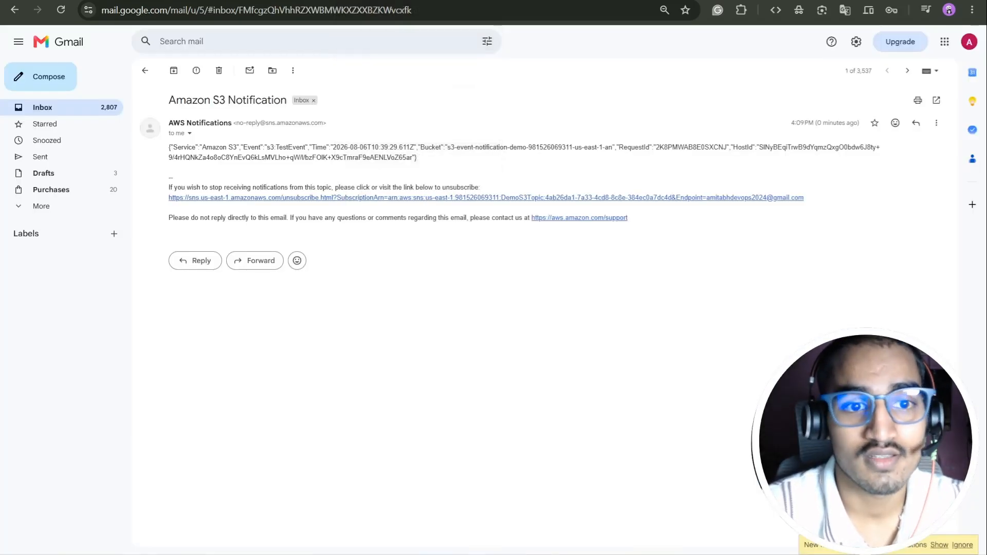
pyautogui.click(146, 71)
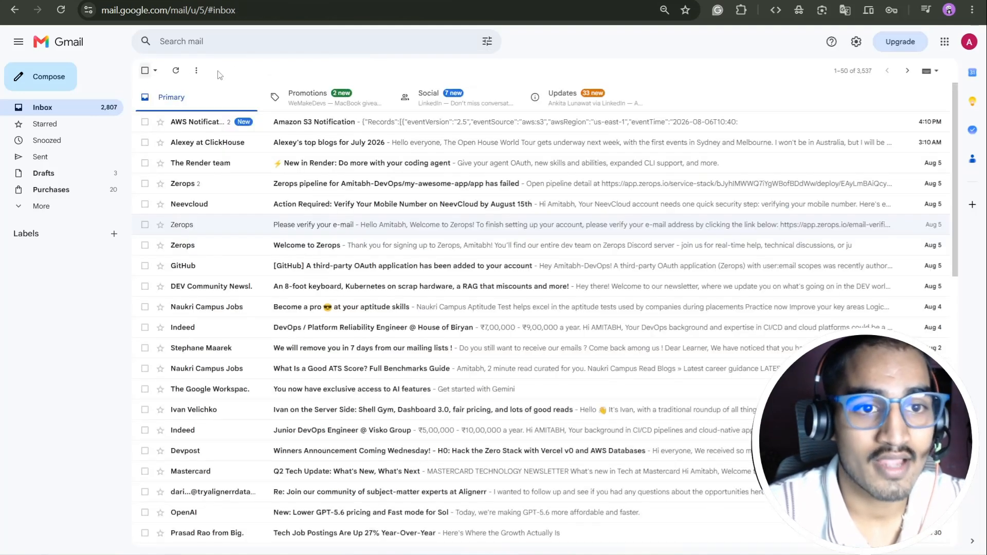
pyautogui.click(319, 122)
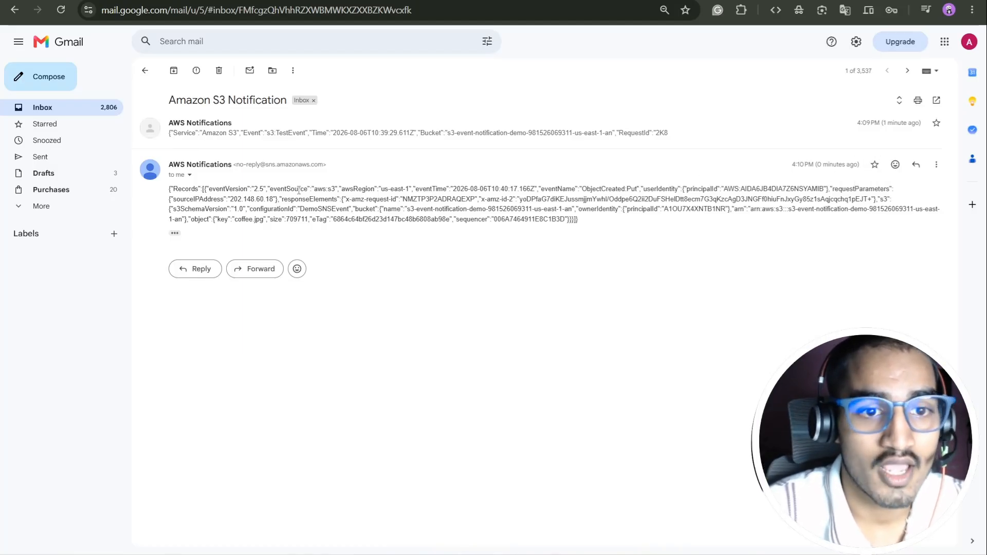
pyautogui.moveTo(318, 189); pyautogui.dragTo(422, 189)
pyautogui.moveTo(218, 220); pyautogui.dragTo(271, 221)
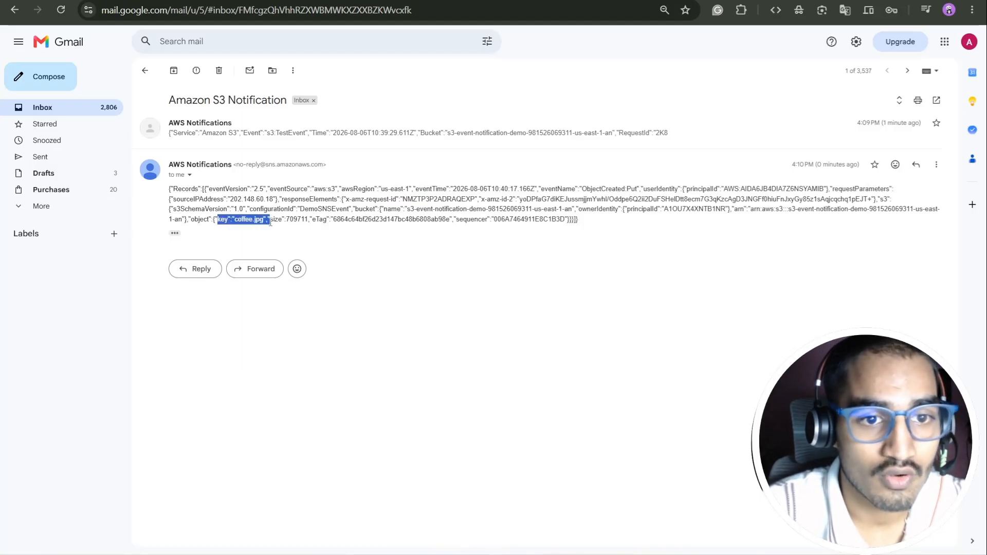
pyautogui.moveTo(417, 210); pyautogui.dragTo(610, 218)
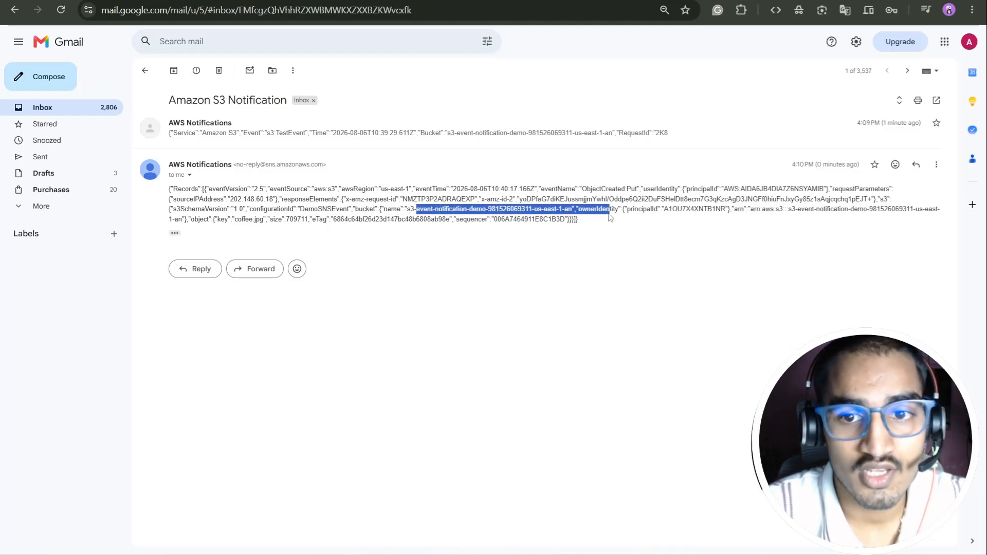
pyautogui.click(692, 290)
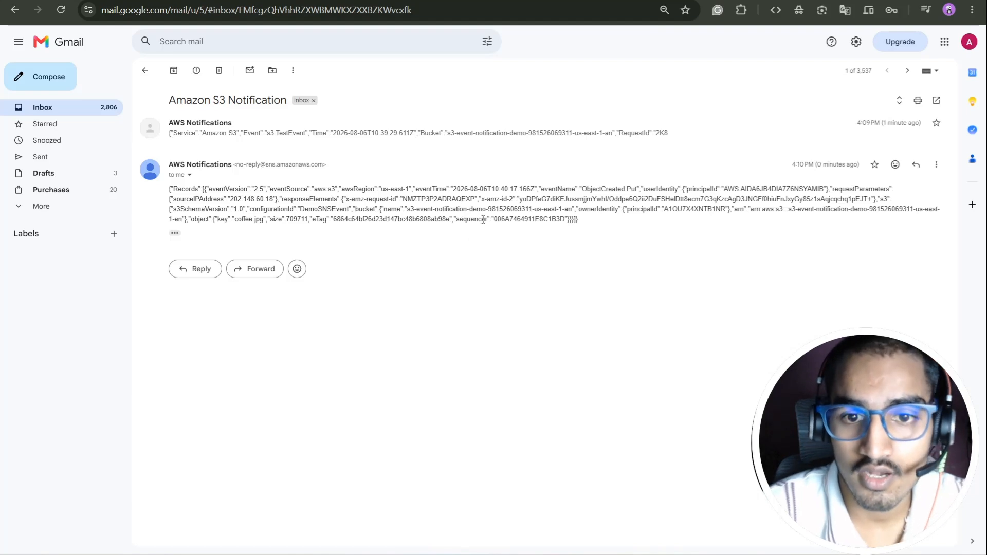
# - Delete coffee.jpg from the bucket, confirming with the phrase 'permanently delete'
pyautogui.click(225, 1)
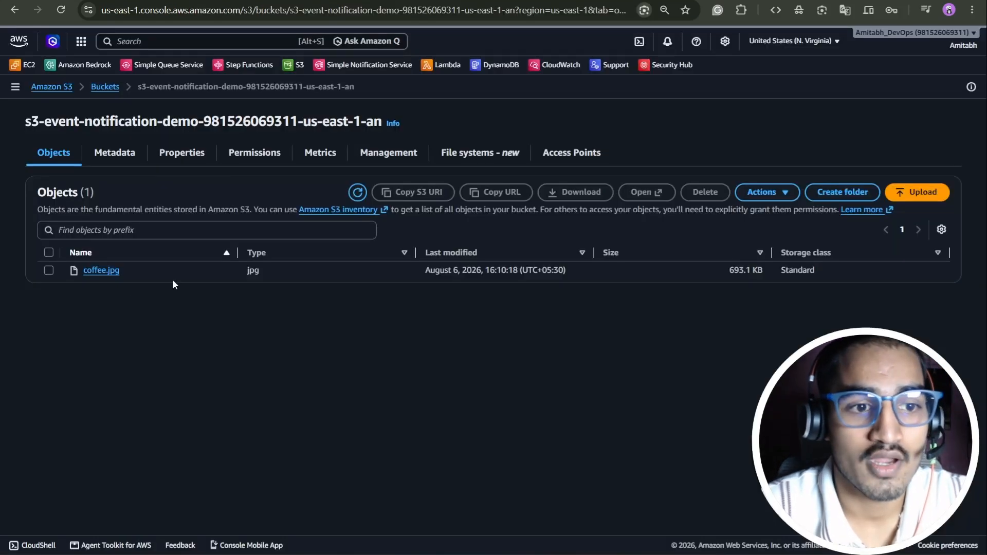
pyautogui.click(48, 269)
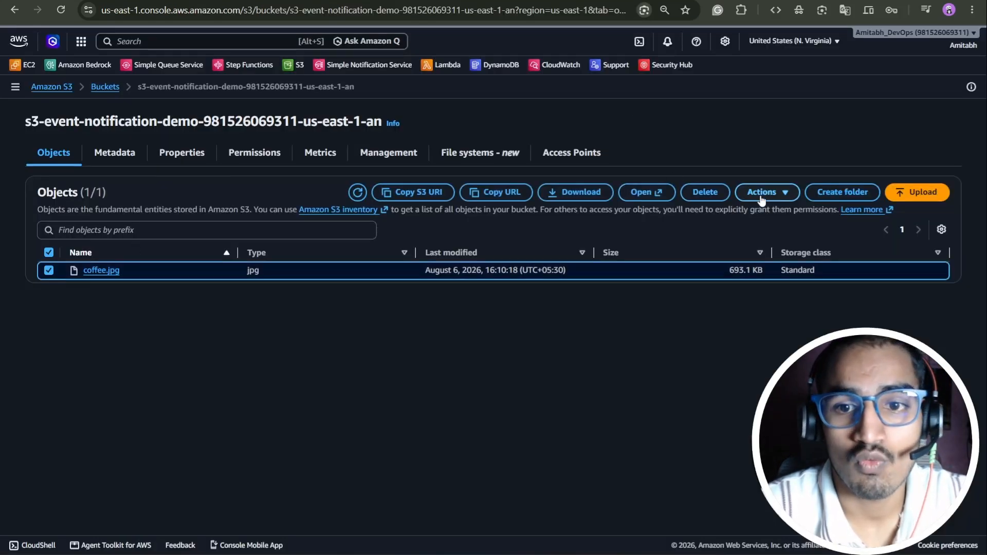
pyautogui.click(712, 194)
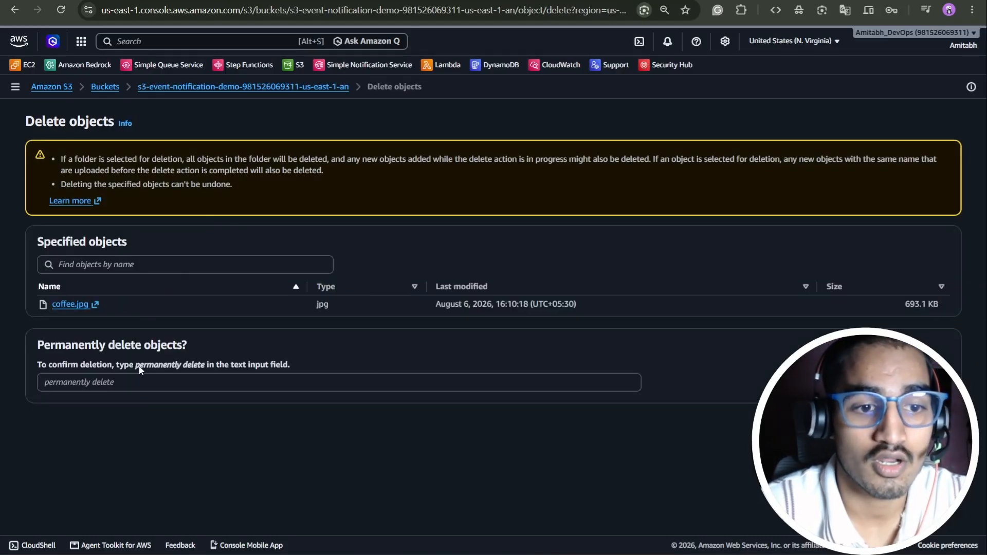
pyautogui.moveTo(137, 367); pyautogui.dragTo(207, 366)
pyautogui.hotkey('ctrl', 'c')
pyautogui.click(182, 384)
pyautogui.hotkey('ctrl', 'v')
pyautogui.press('Return')
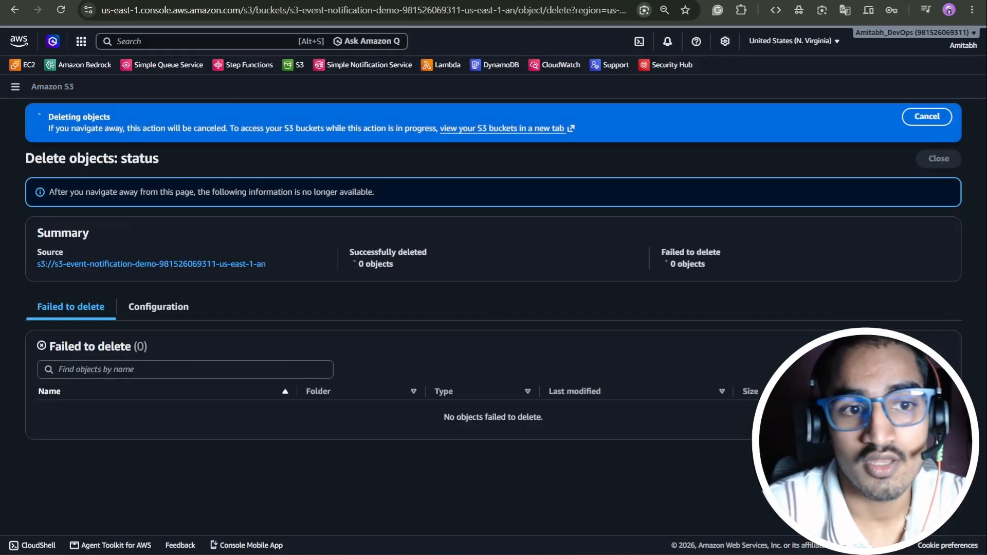
pyautogui.click(939, 159)
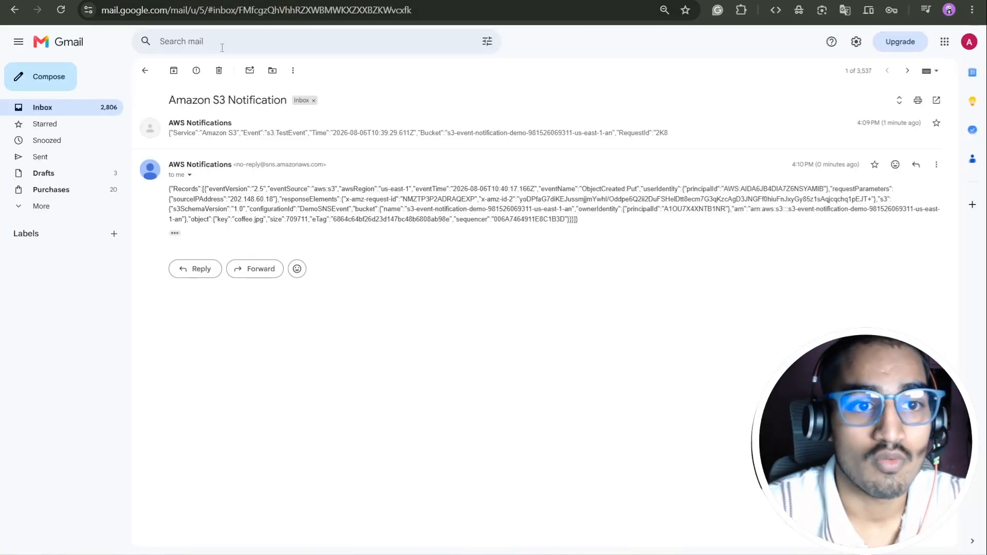
pyautogui.click(145, 70)
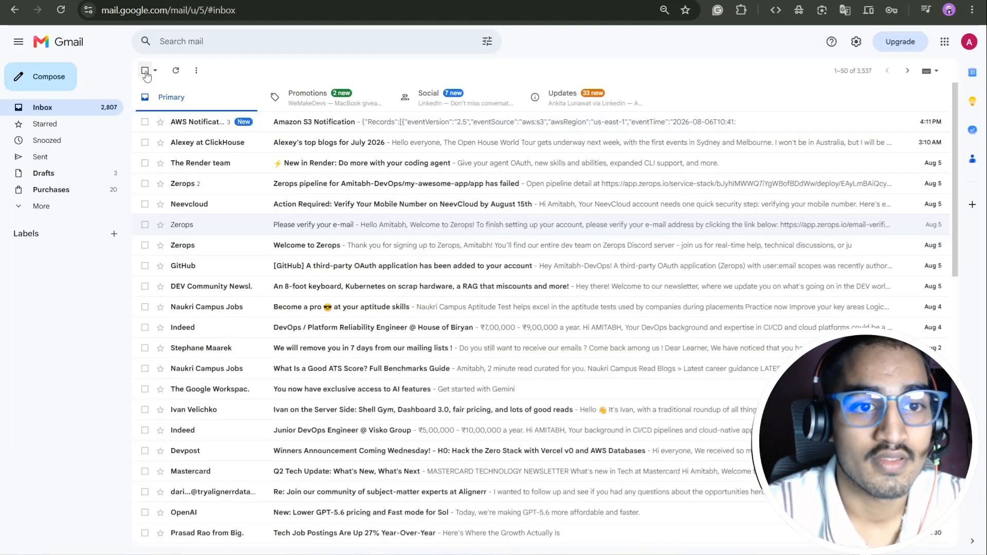
# - Highlight the delete event's time, user identity, source IP, coffee.jpg key and bucket name
pyautogui.click(323, 129)
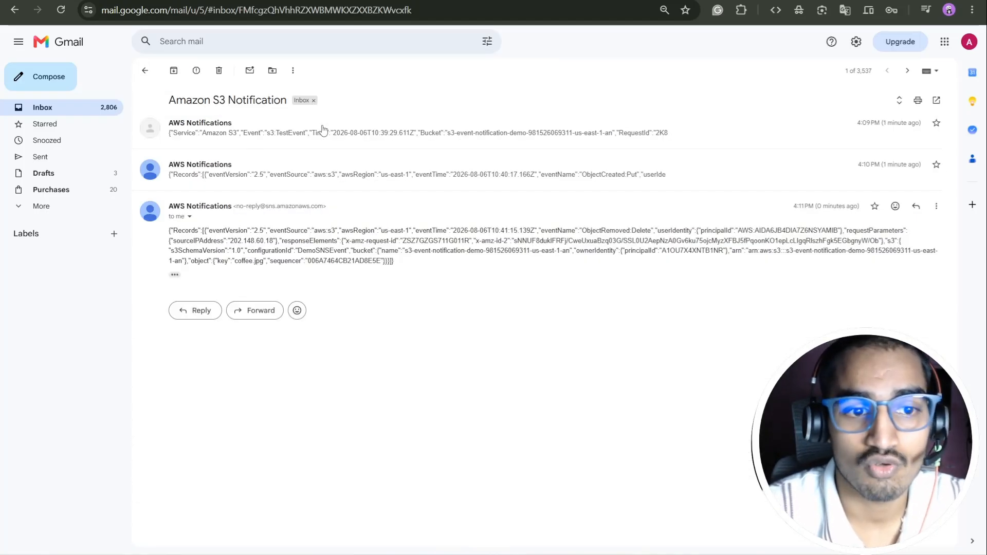
pyautogui.moveTo(315, 226); pyautogui.dragTo(373, 230)
pyautogui.moveTo(465, 230); pyautogui.dragTo(759, 230)
pyautogui.click(705, 230)
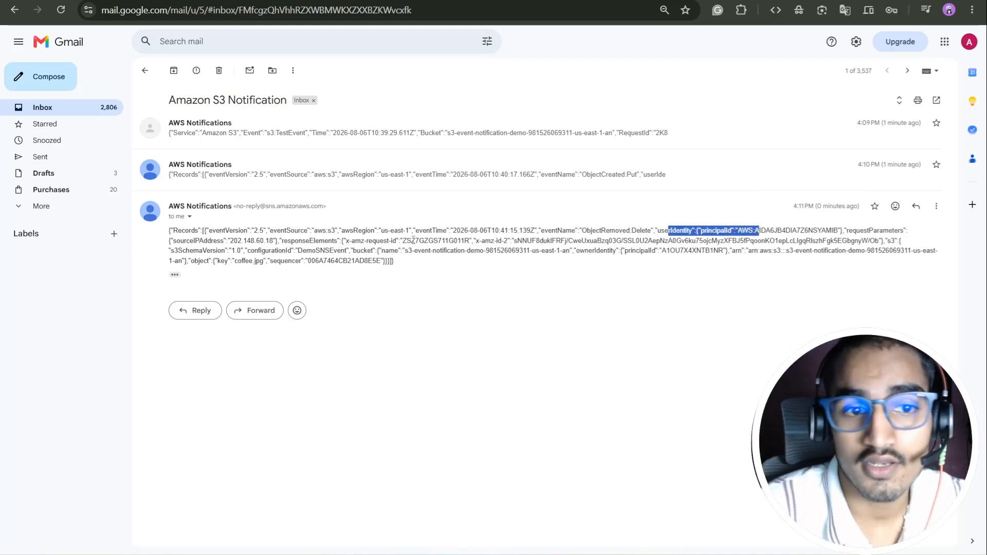
pyautogui.moveTo(207, 240); pyautogui.dragTo(335, 240)
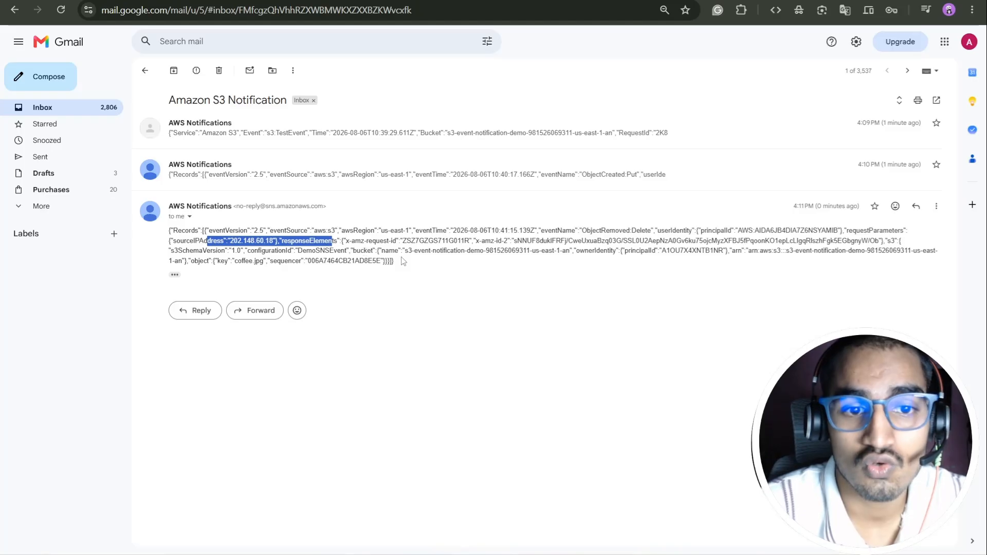
pyautogui.click(321, 253)
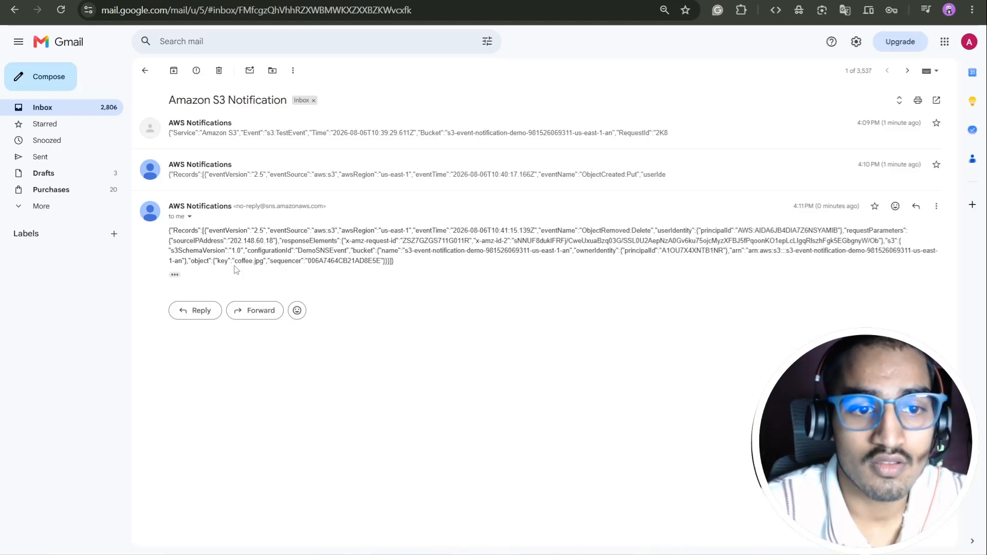
pyautogui.moveTo(218, 261); pyautogui.dragTo(266, 261)
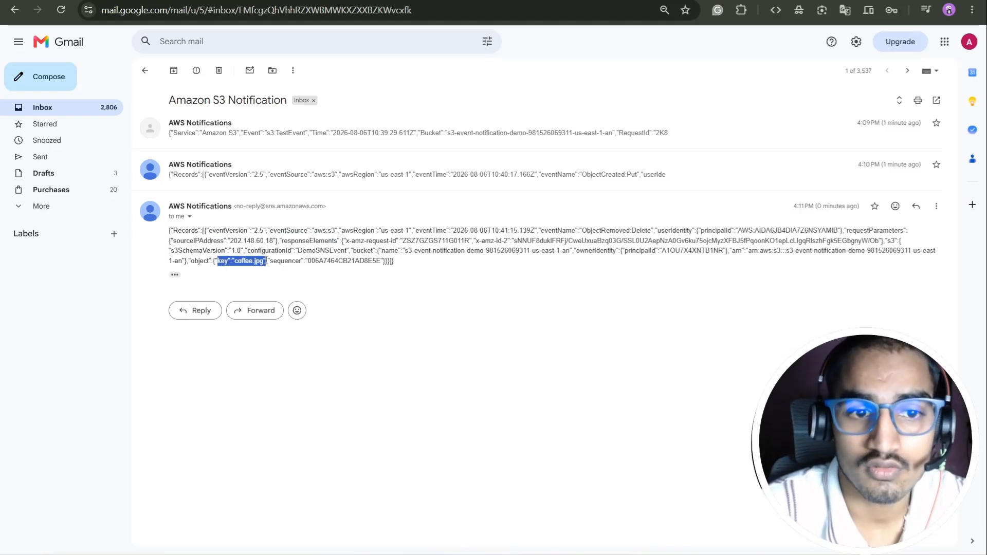
pyautogui.click(417, 264)
pyautogui.moveTo(330, 250); pyautogui.dragTo(623, 251)
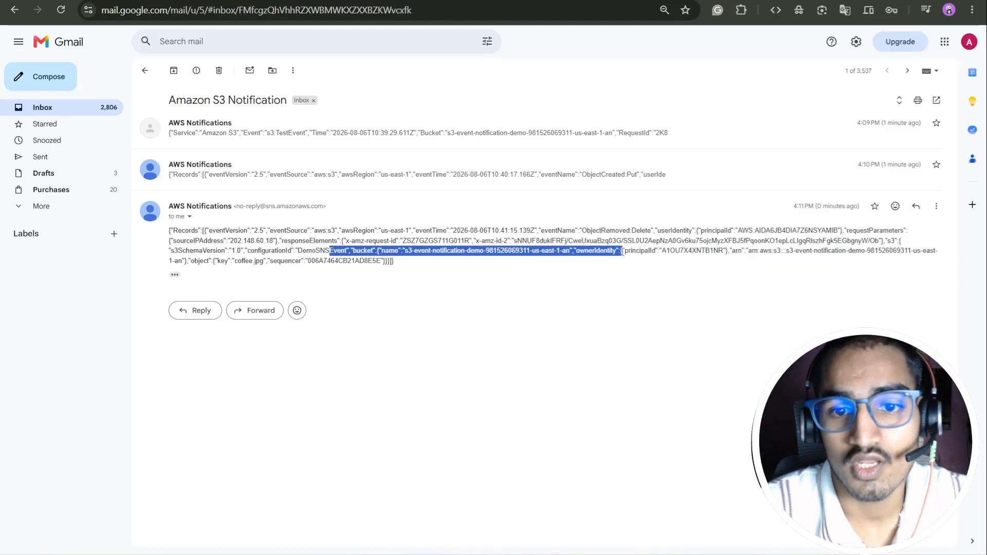
pyautogui.click(723, 274)
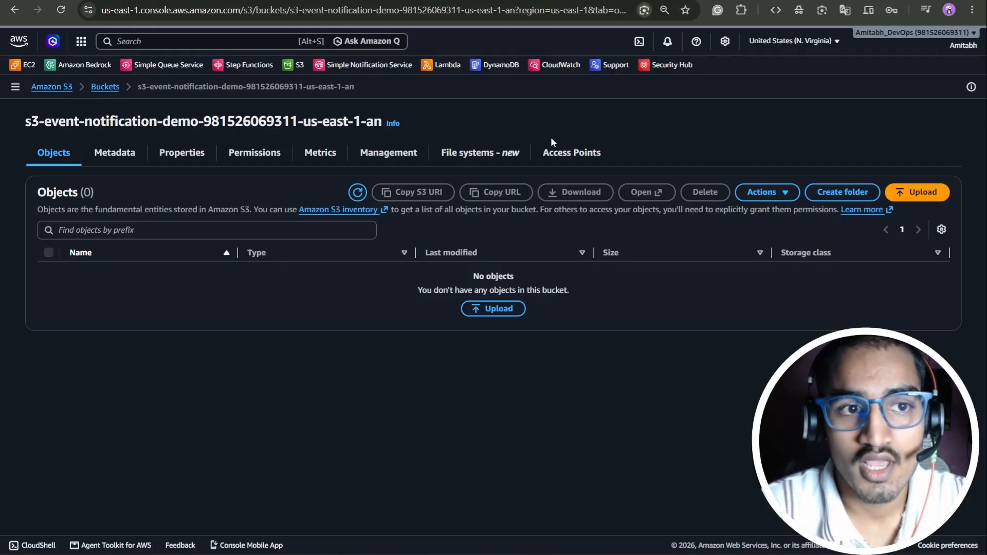
# - Delete the DemoS3Topic SNS topic, confirming with the phrase 'delete me'
pyautogui.click(188, 0)
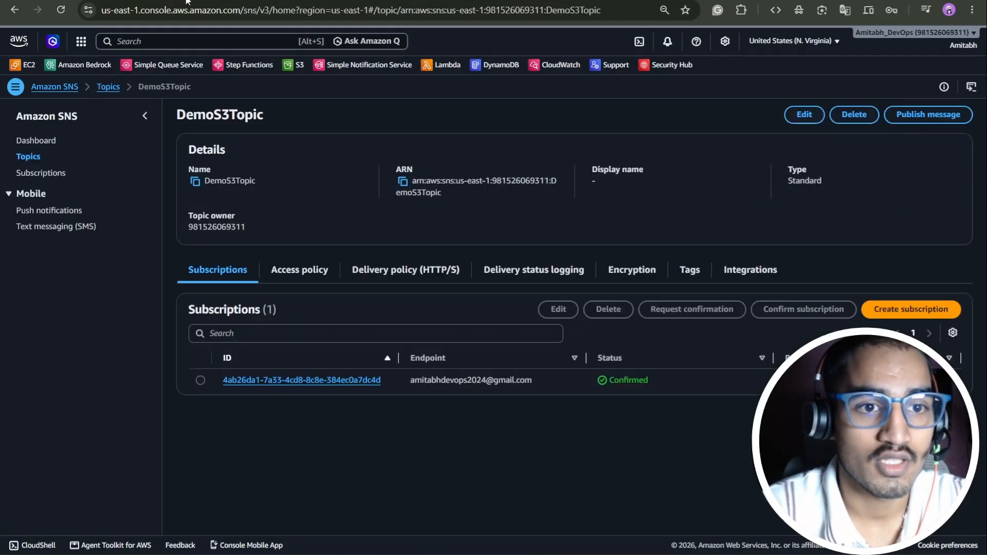
pyautogui.click(27, 157)
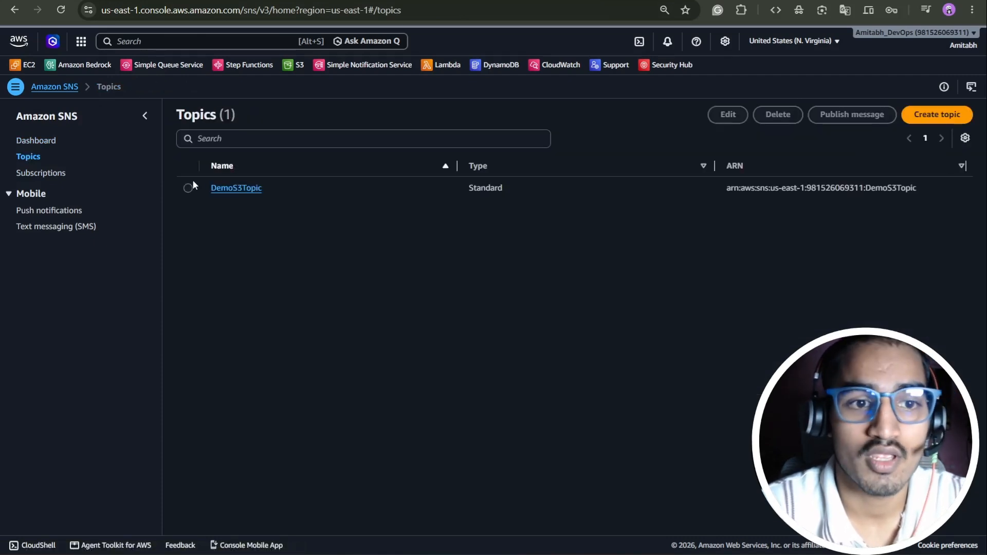
pyautogui.click(188, 188)
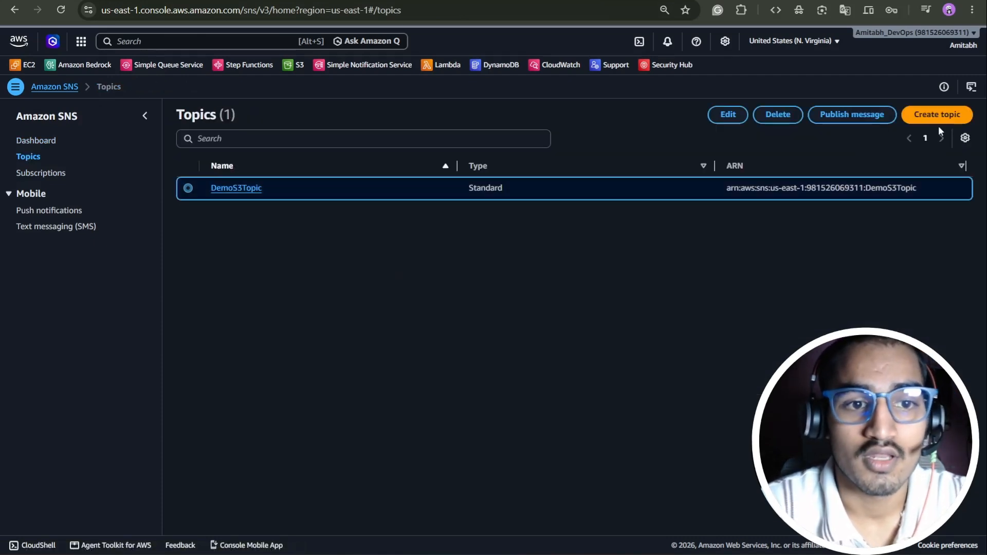
pyautogui.click(779, 116)
pyautogui.click(462, 317)
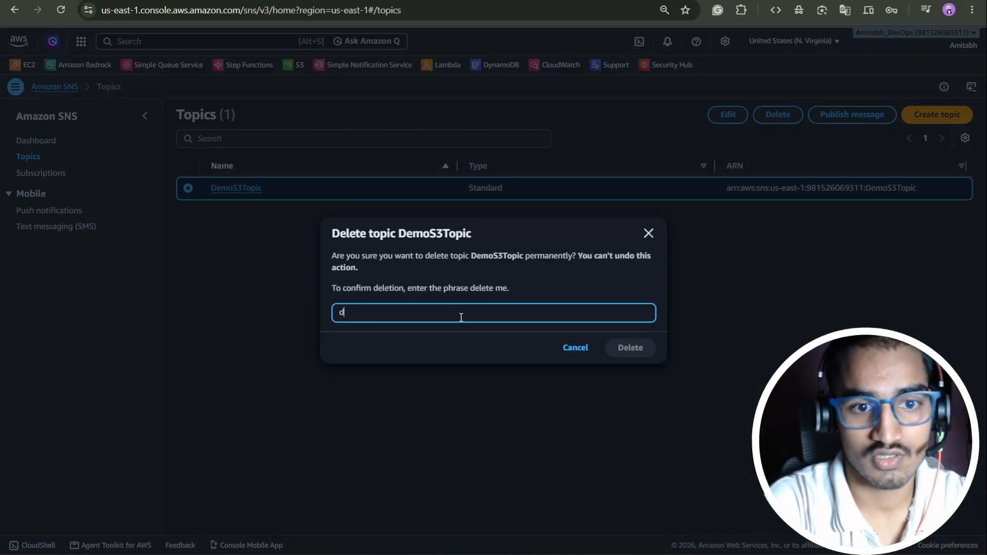
pyautogui.write('delete me')
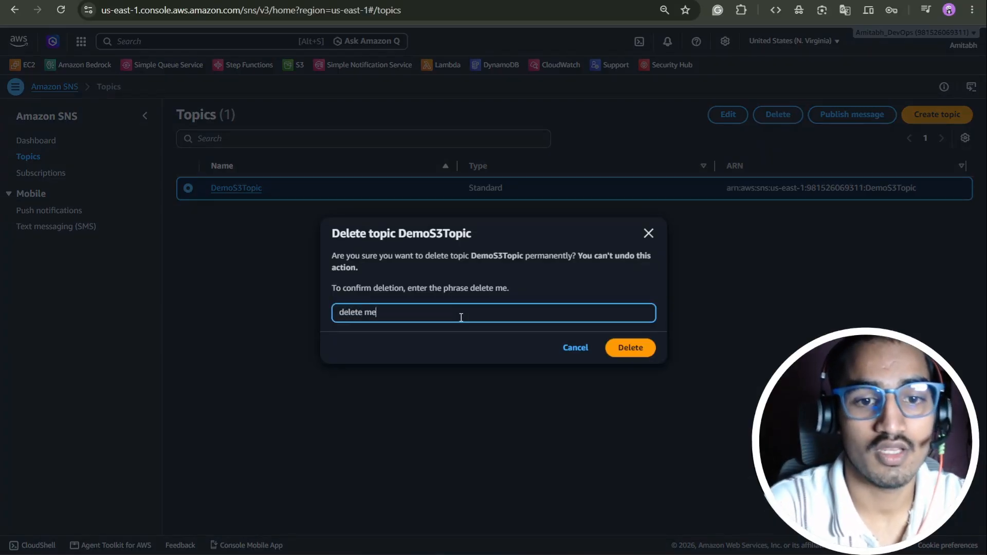
pyautogui.click(624, 350)
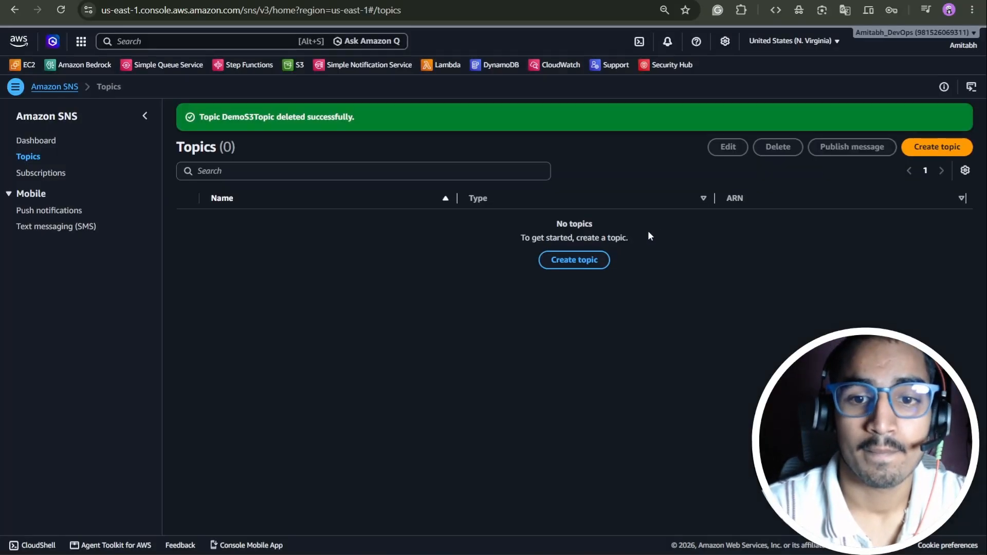
# - Delete the remaining email subscription and dismiss the success message
pyautogui.click(44, 174)
pyautogui.click(188, 187)
pyautogui.click(621, 114)
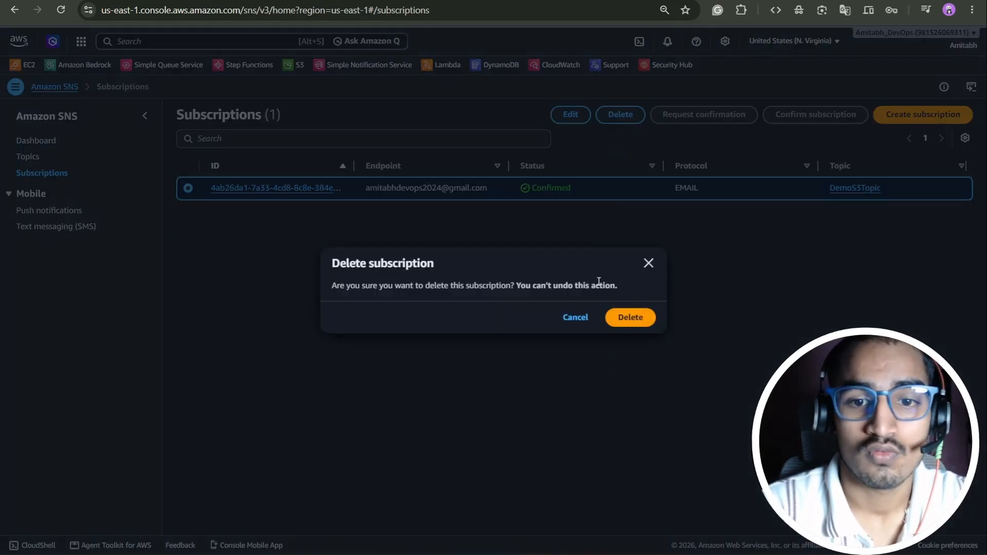
pyautogui.click(638, 316)
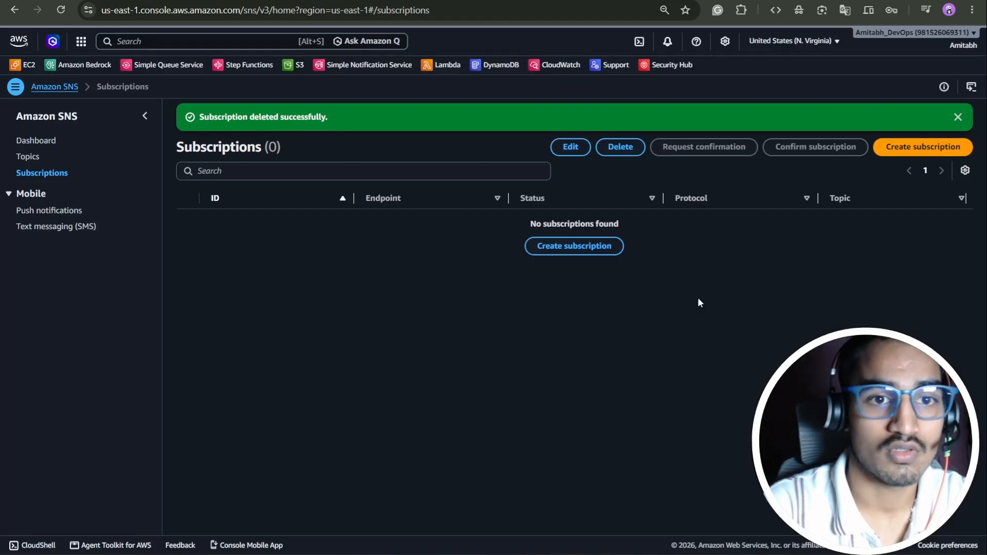
pyautogui.click(959, 118)
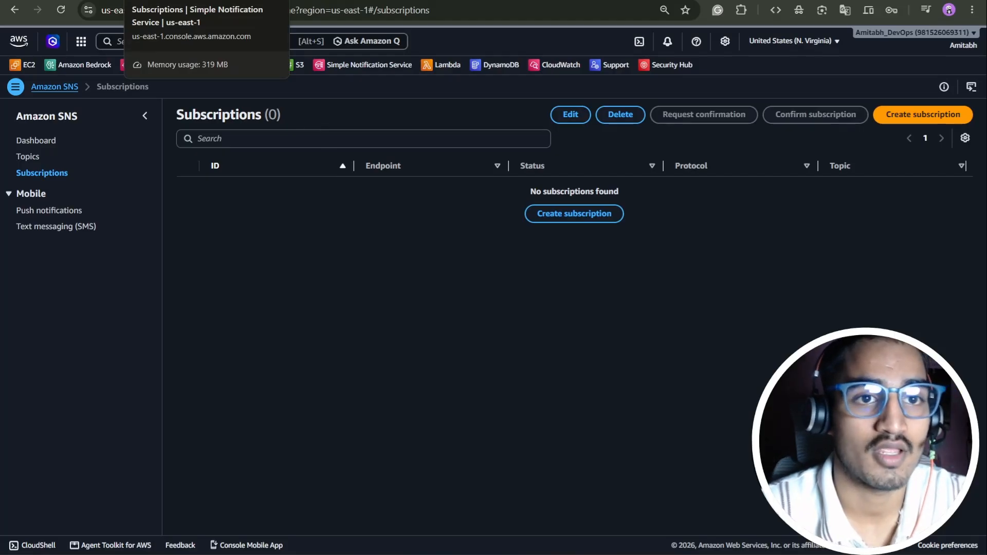
# - Delete the s3-event-notification-demo bucket, confirming by pasting its name into the confirmation field
pyautogui.click(72, 1)
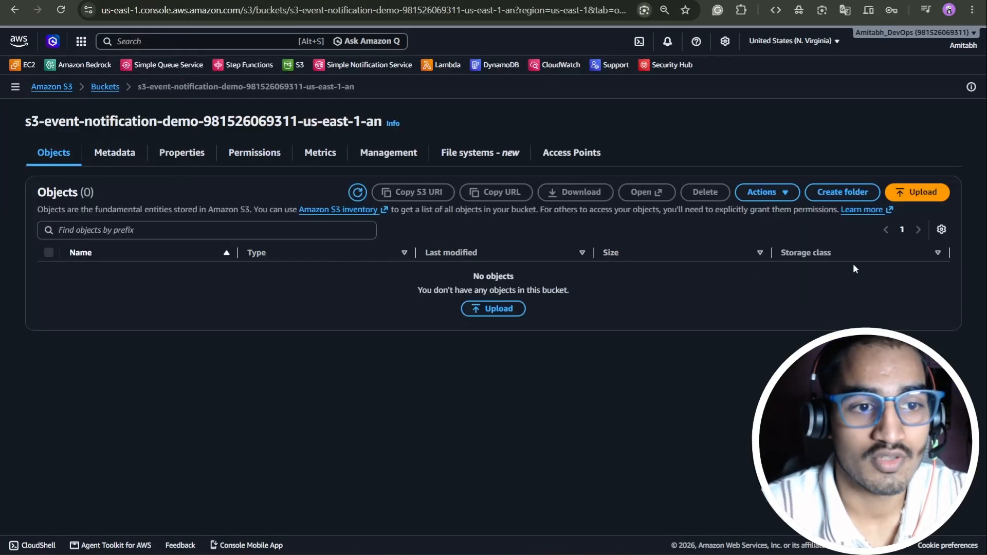
pyautogui.click(98, 87)
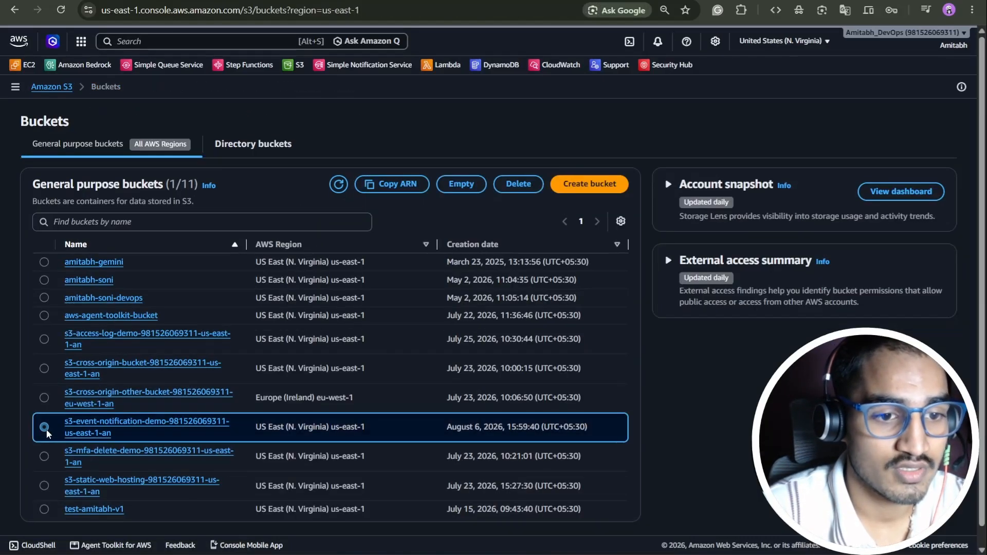
pyautogui.click(519, 184)
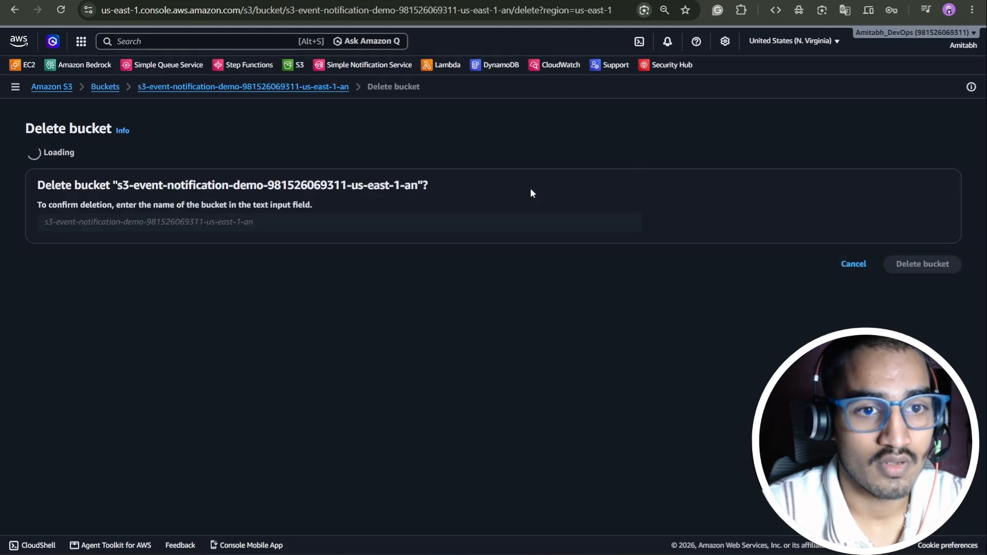
pyautogui.moveTo(118, 260); pyautogui.dragTo(424, 260)
pyautogui.hotkey('ctrl', 'c')
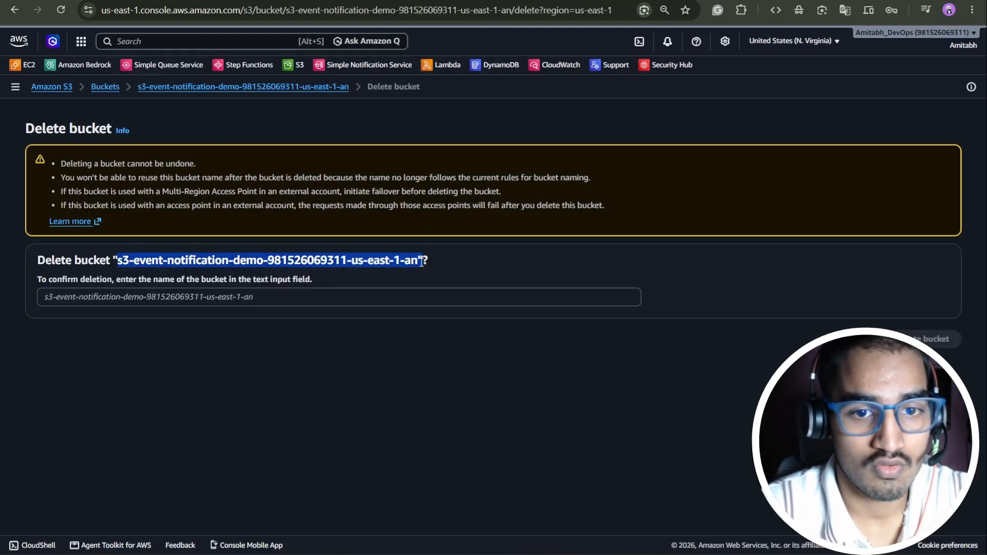
pyautogui.click(370, 291)
pyautogui.hotkey('ctrl', 'v')
pyautogui.press('BackSpace')
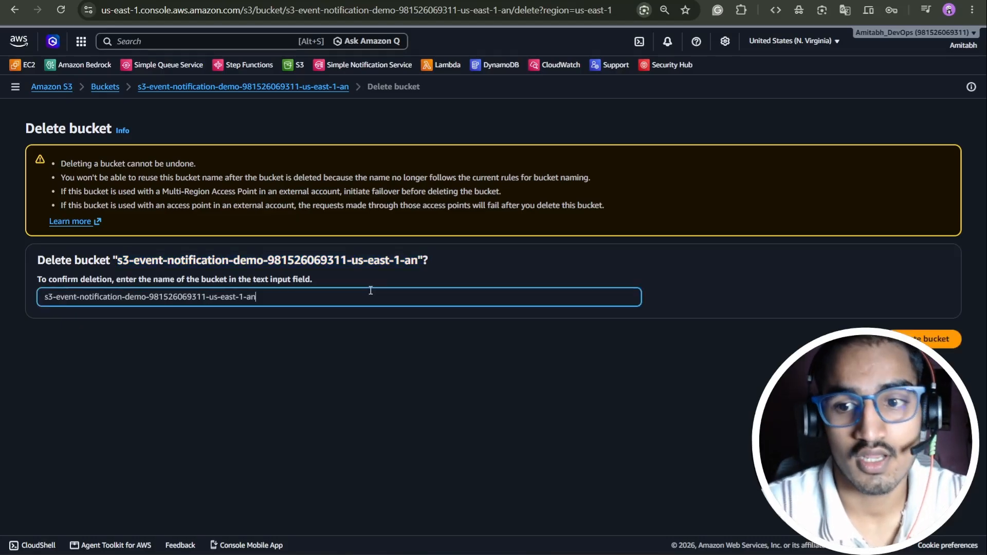
pyautogui.click(921, 339)
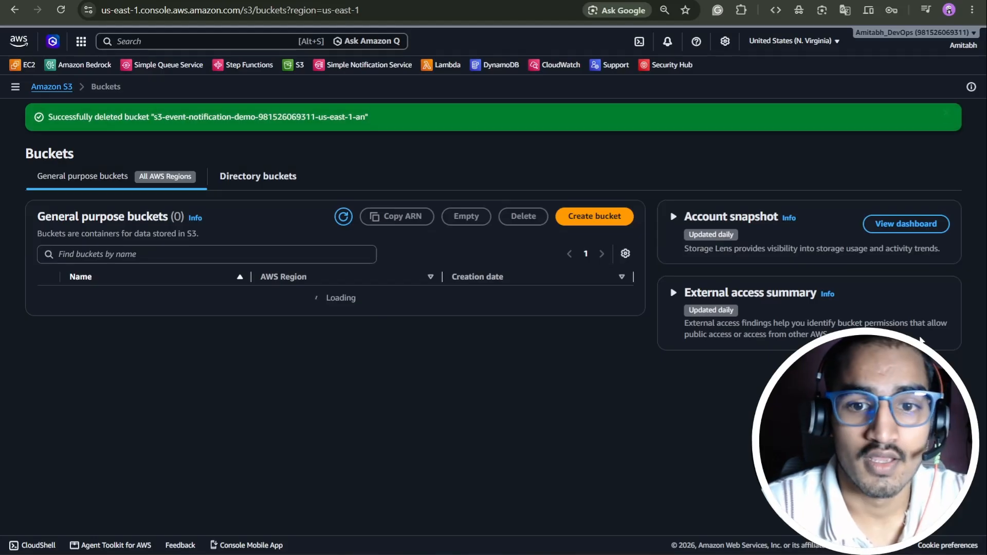